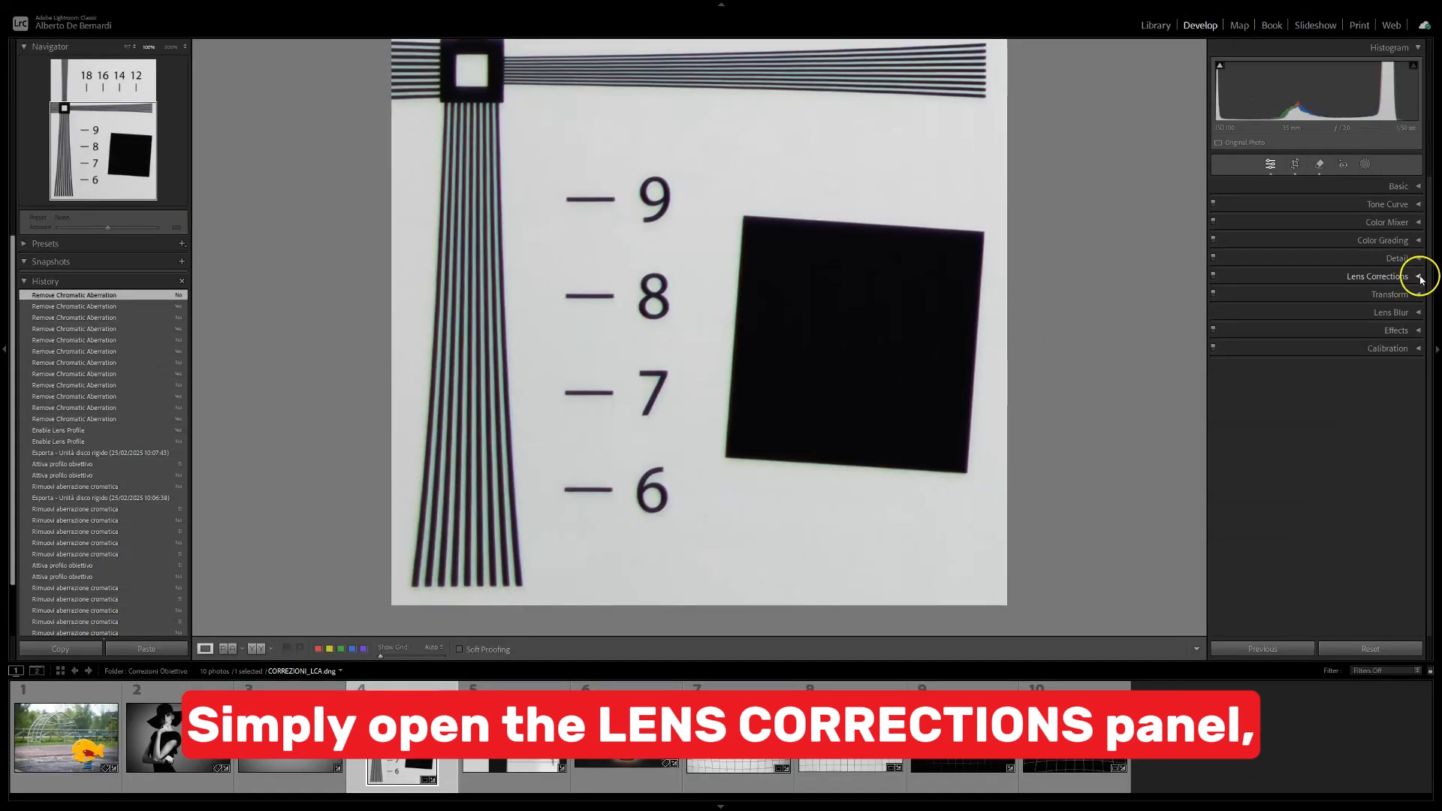
- Enable Remove Chromatic Aberration in the Lens Corrections of the CORREZIONI_LCA.dng chart, comparing the fringes with it off and on
{"action": "left_click", "coordinate": [1418, 277]}
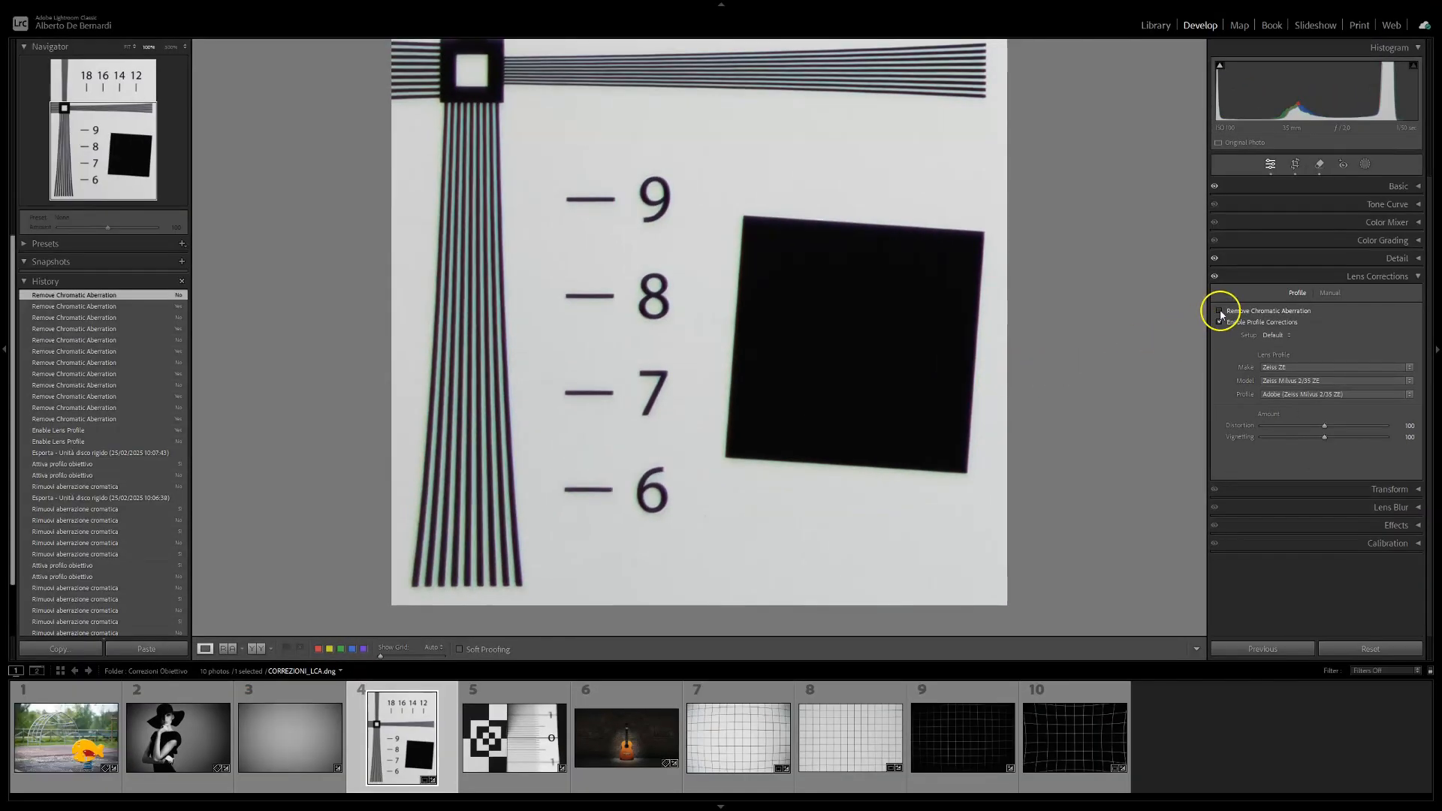
{"action": "left_click", "coordinate": [1219, 311]}
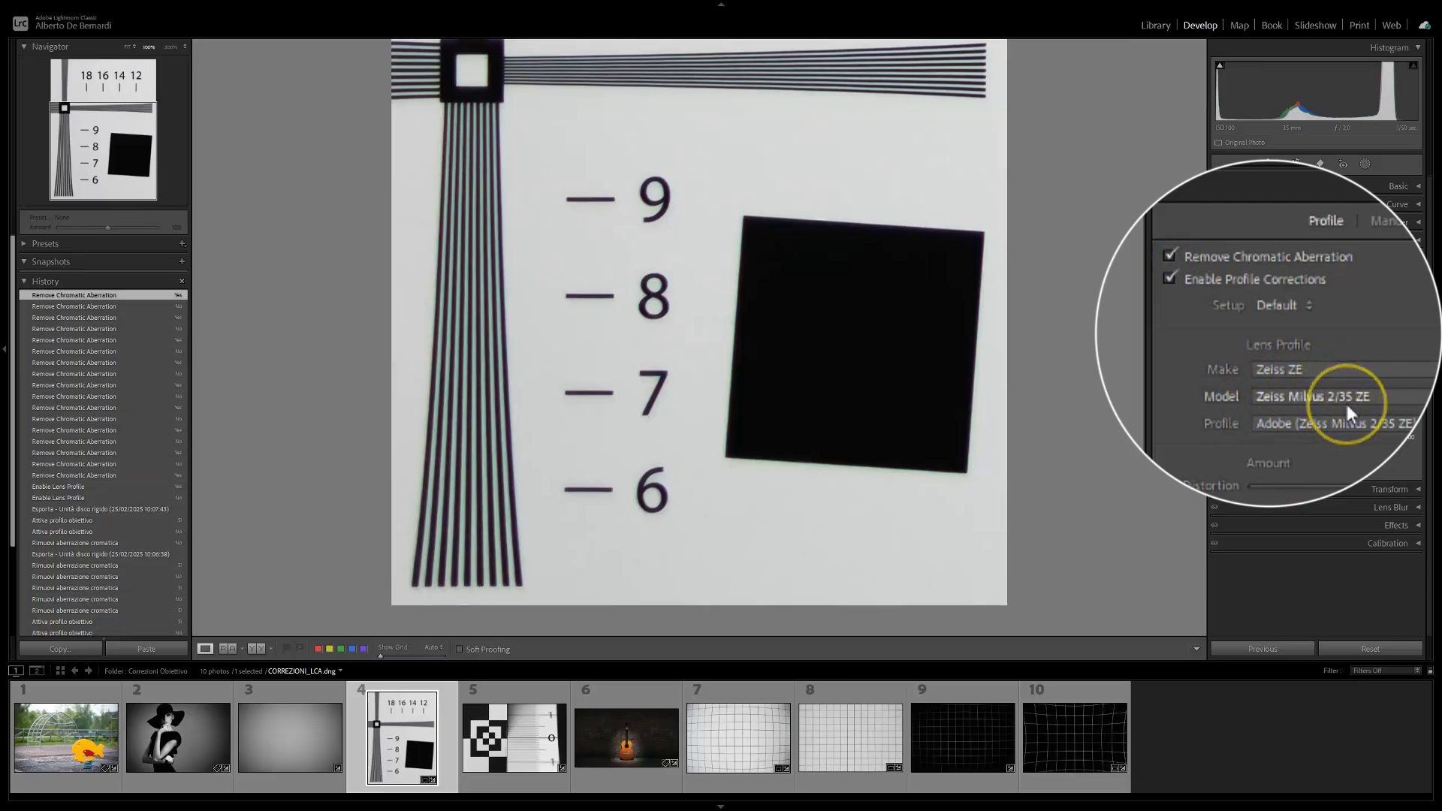
{"action": "left_click", "coordinate": [1246, 259]}
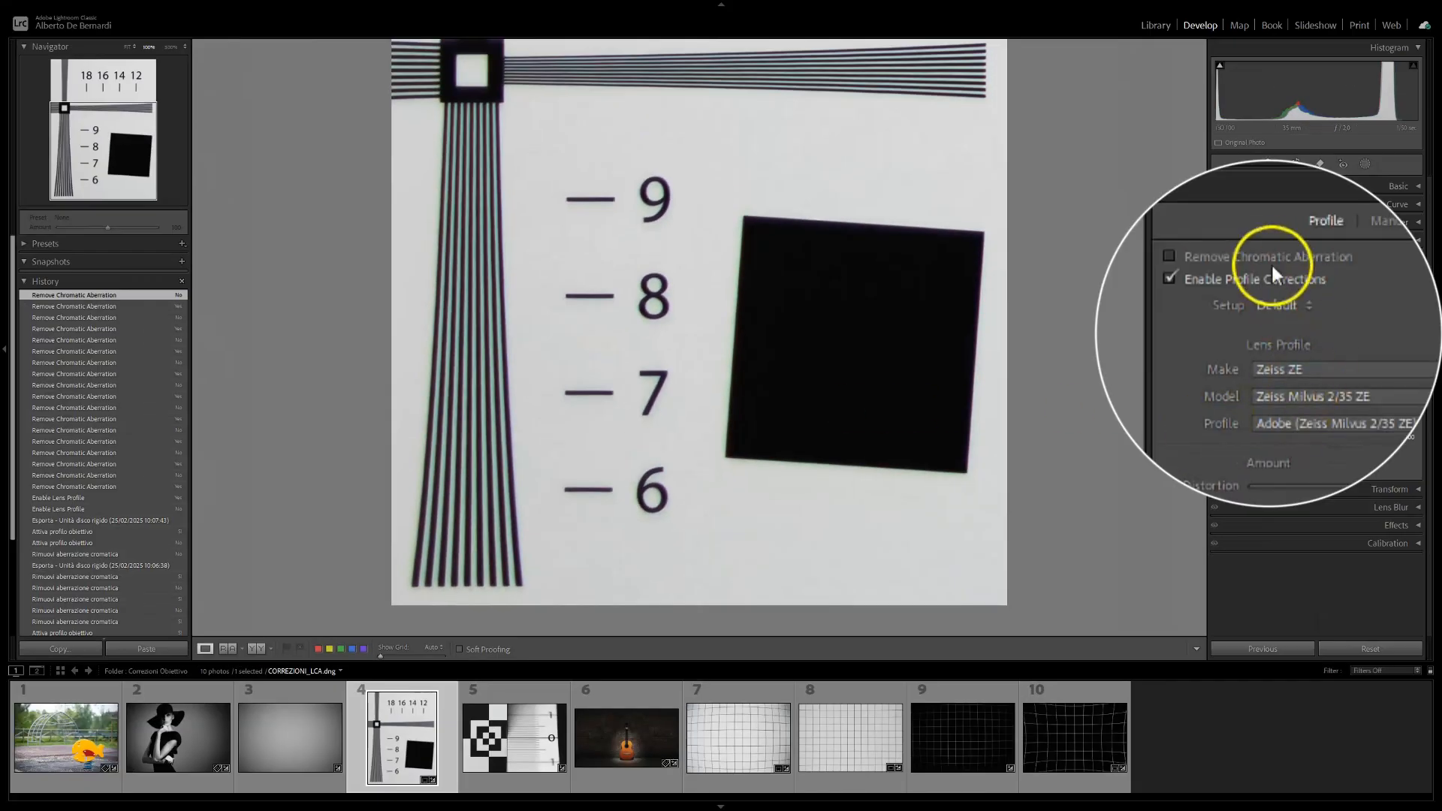
{"action": "left_click", "coordinate": [1268, 257]}
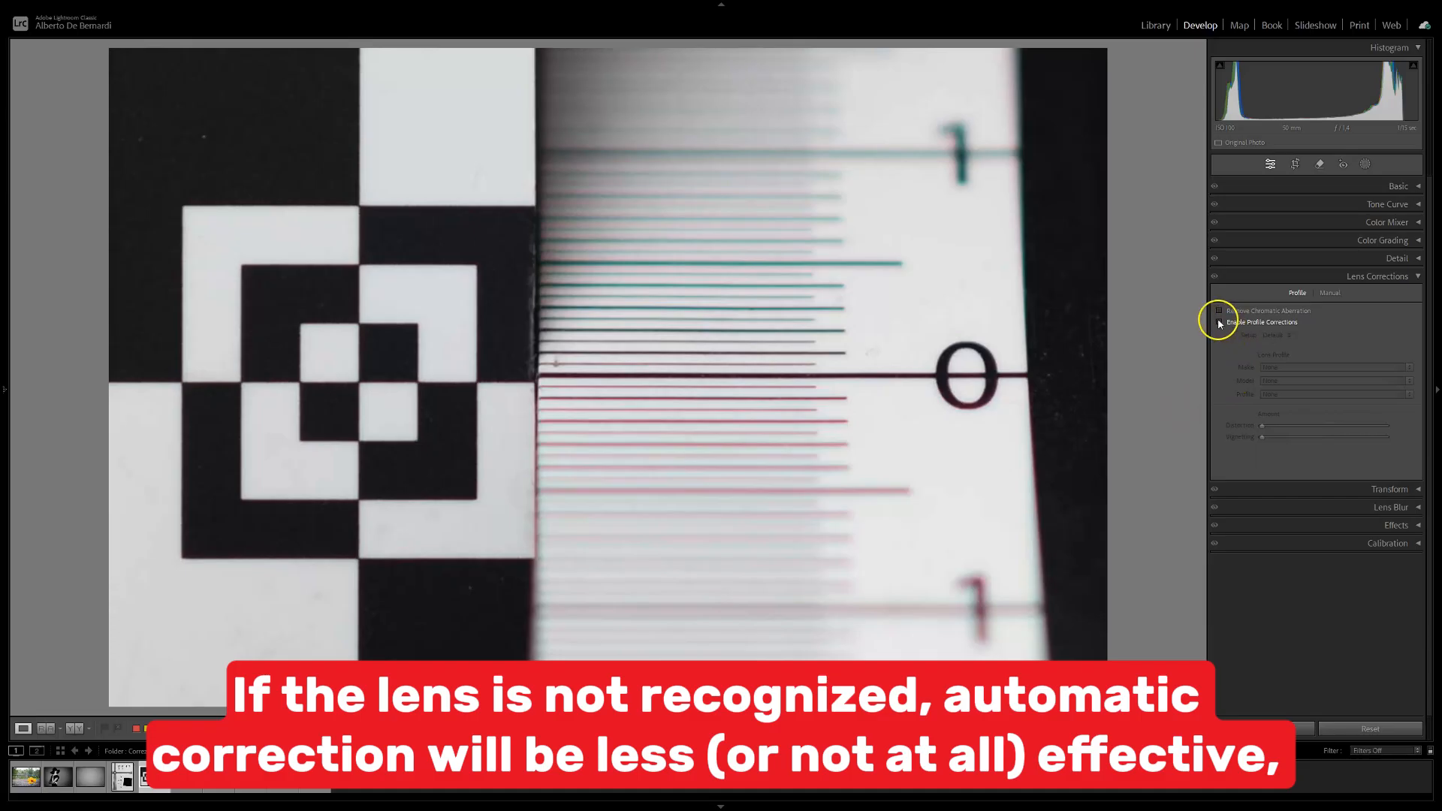
- Enable profile corrections for the blurred ruler photo and toggle Remove Chromatic Aberration to compare its effect on the color fringes
{"action": "left_click", "coordinate": [1219, 323]}
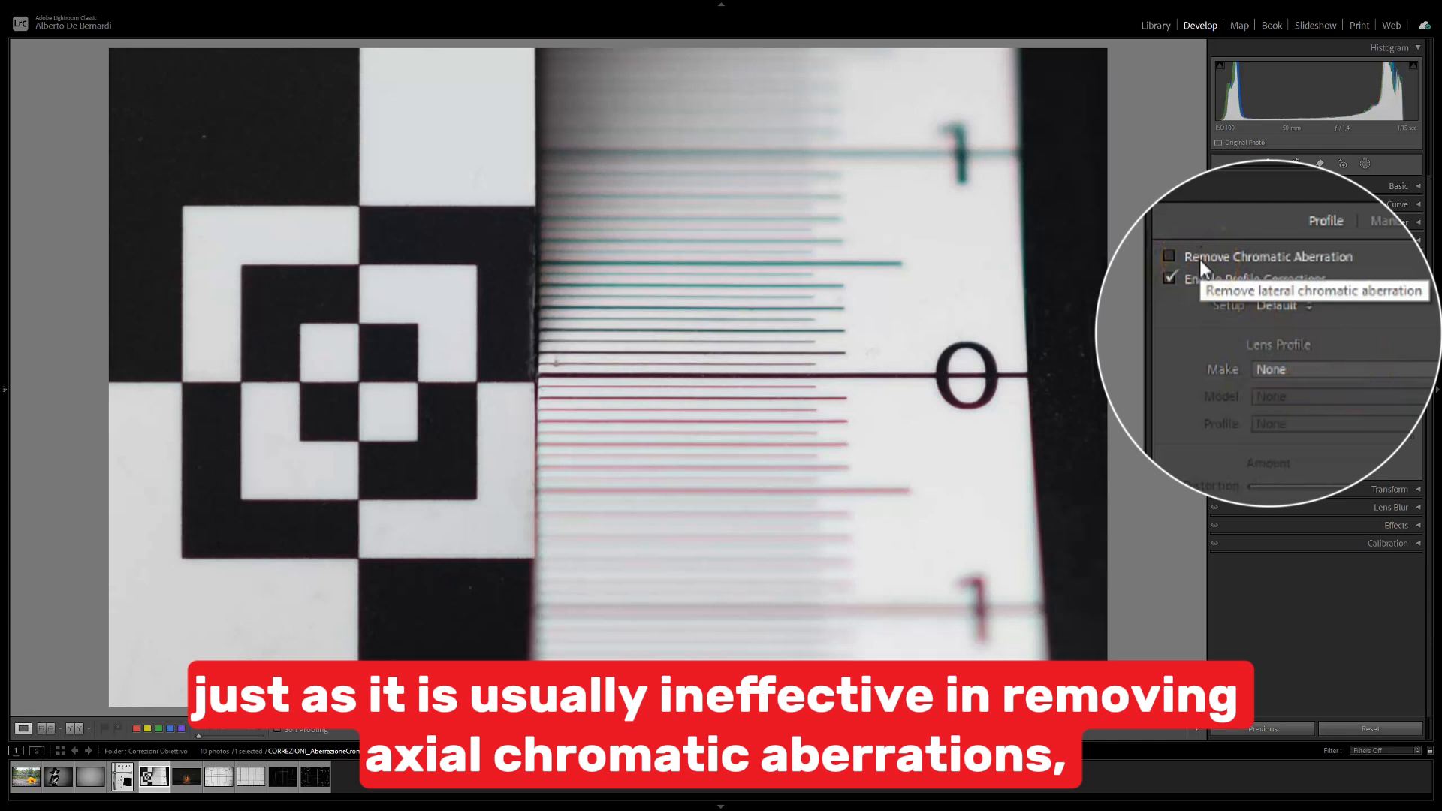
{"action": "left_click", "coordinate": [1199, 257]}
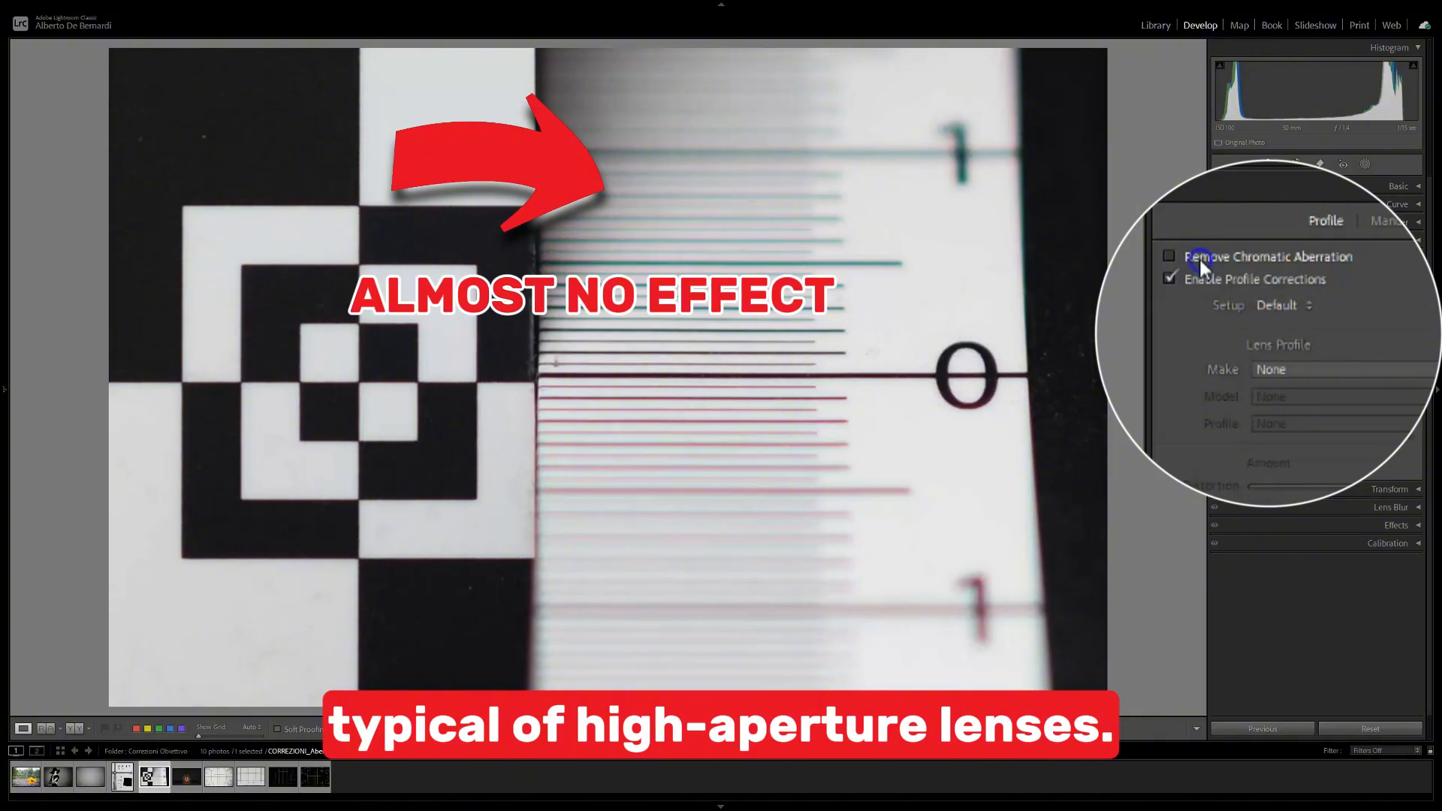
{"action": "left_click", "coordinate": [1199, 257]}
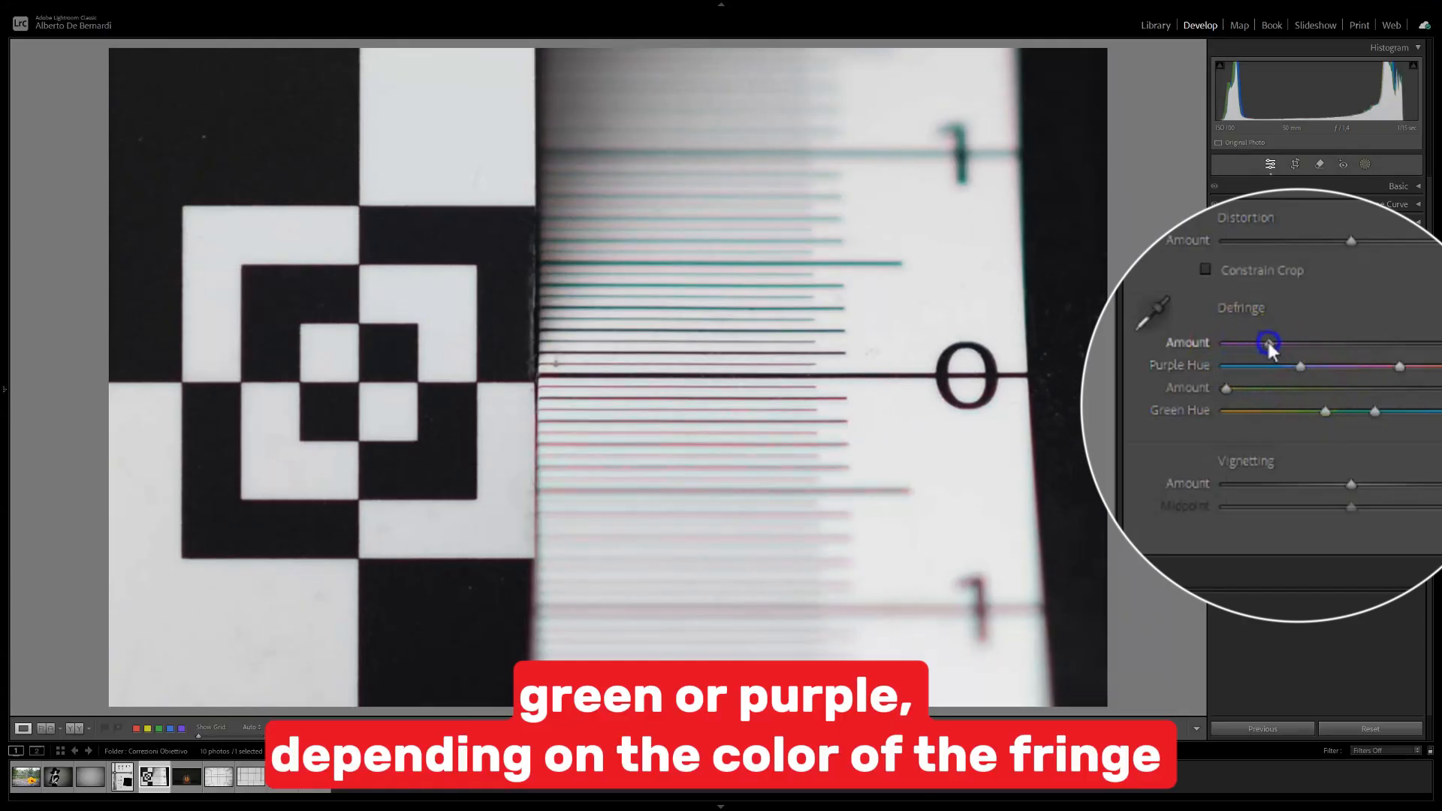
- Test the purple Defringe amount at 20 on the ruler photo and settle on a medium amount
{"action": "left_click_drag", "start_coordinate": [1293, 374], "coordinate": [1390, 375]}
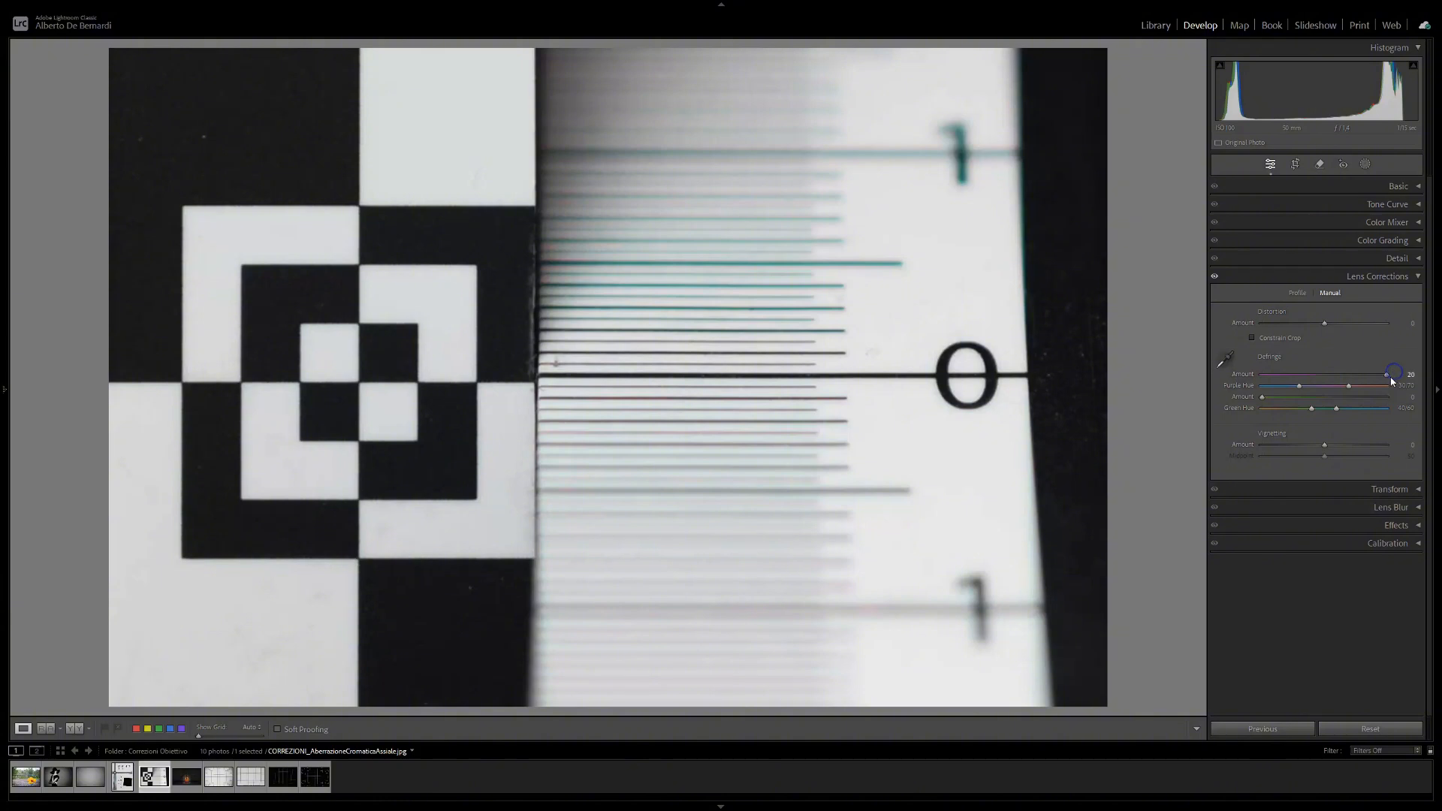
{"action": "double_click", "coordinate": [1381, 374]}
{"action": "left_click_drag", "start_coordinate": [1261, 374], "coordinate": [1338, 375]}
{"action": "left_click", "coordinate": [1385, 376]}
- Raise the green Defringe amount and widen the Green Hue range at both ends to cover the remaining green fringes
{"action": "left_click_drag", "start_coordinate": [1262, 397], "coordinate": [1332, 397]}
{"action": "mouse_move", "coordinate": [1429, 390]}
{"action": "left_mouse_down"}
{"action": "mouse_move", "coordinate": [1441, 390]}
{"action": "mouse_move", "coordinate": [1205, 387]}
{"action": "mouse_move", "coordinate": [1441, 389]}
{"action": "left_mouse_up"}
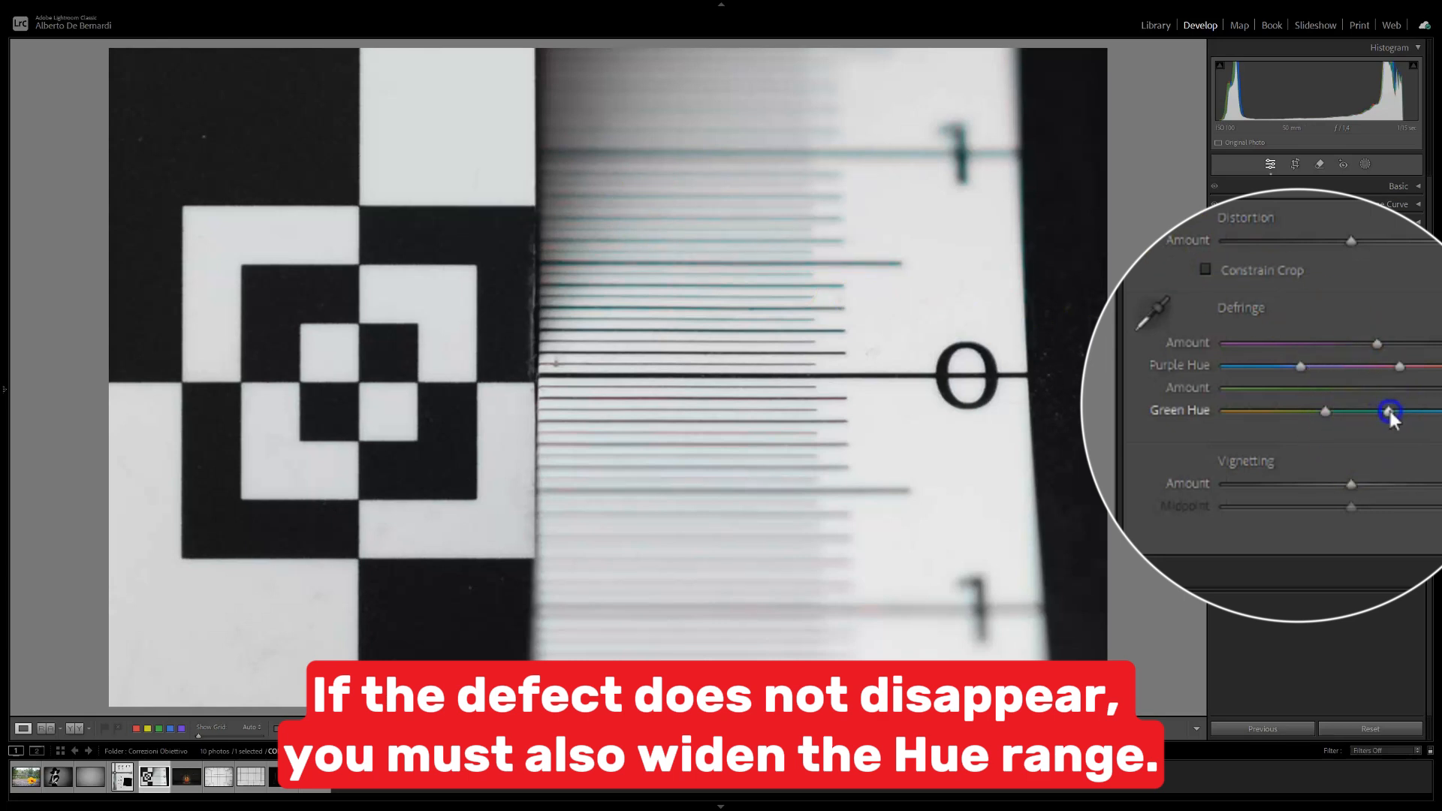
{"action": "left_click_drag", "start_coordinate": [1394, 413], "coordinate": [1411, 416]}
{"action": "left_click_drag", "start_coordinate": [1310, 412], "coordinate": [1287, 411]}
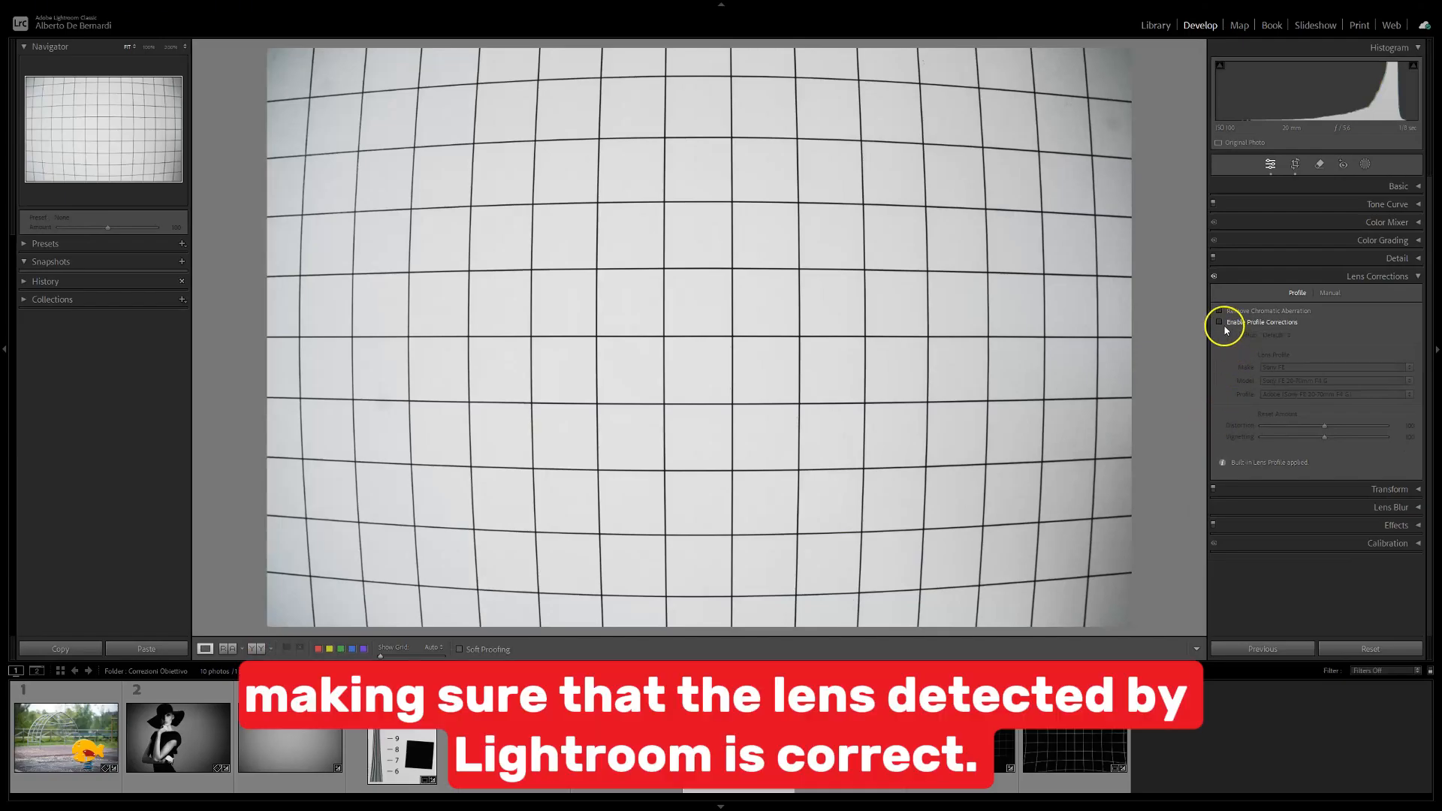
- Enable profile corrections on SEL_2070G_DIS_20.dng with the Sony FE 20-70mm F4 G profile, comparing the grid with them off and on
{"action": "left_click", "coordinate": [1221, 324]}
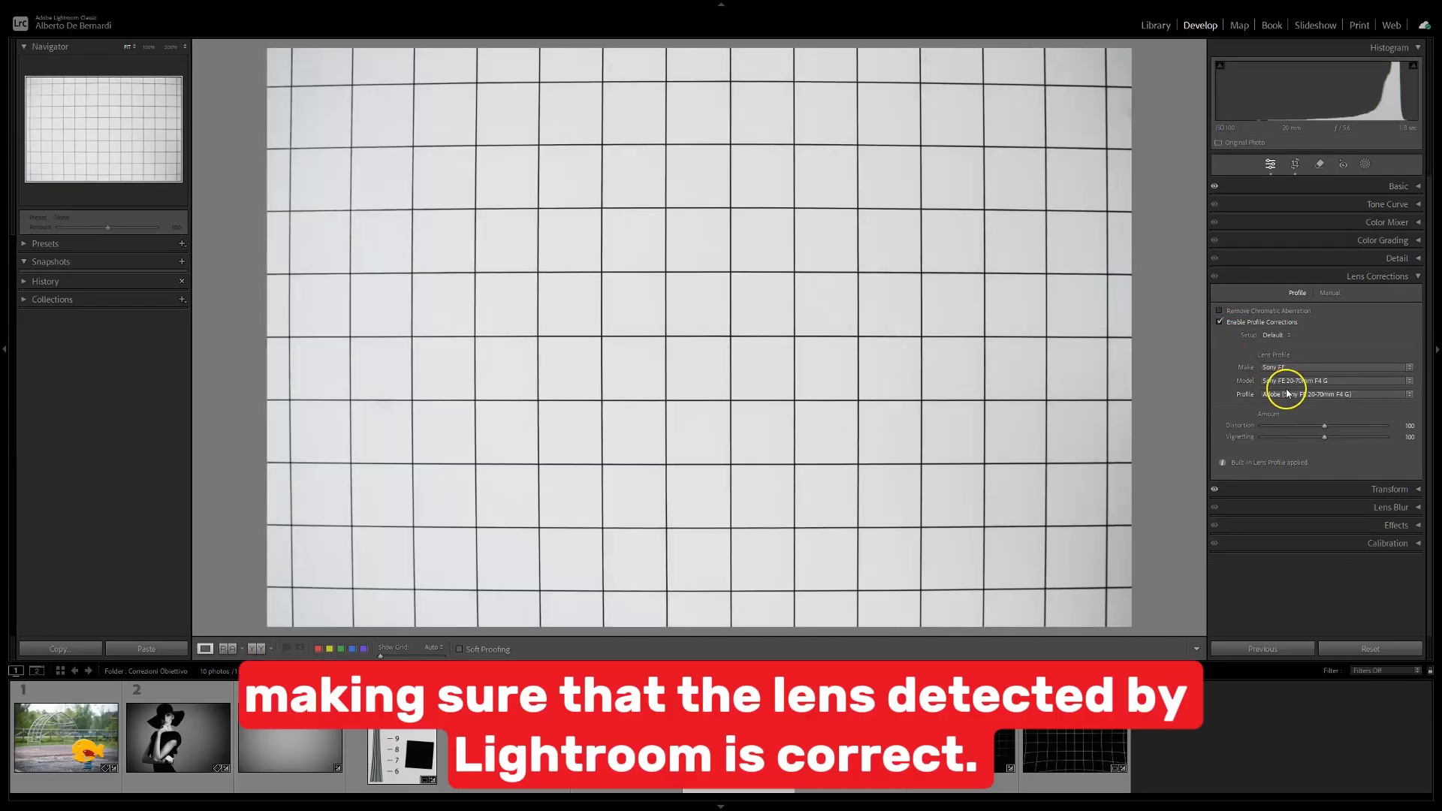
{"action": "key", "text": "alt"}
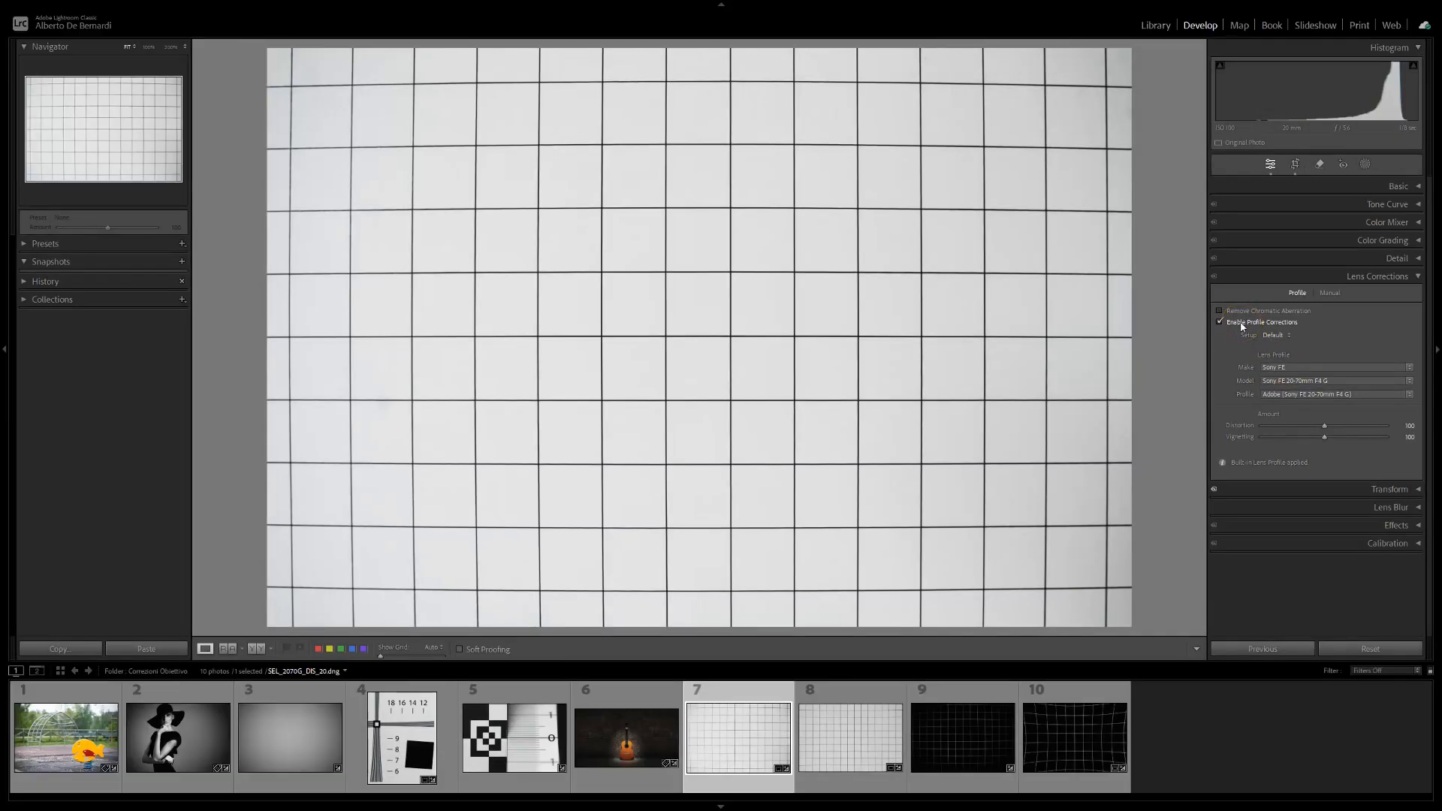
{"action": "left_click", "coordinate": [1241, 325]}
{"action": "left_click", "coordinate": [1241, 325]}
{"action": "left_click", "coordinate": [1241, 325]}
{"action": "left_click", "coordinate": [1242, 325]}
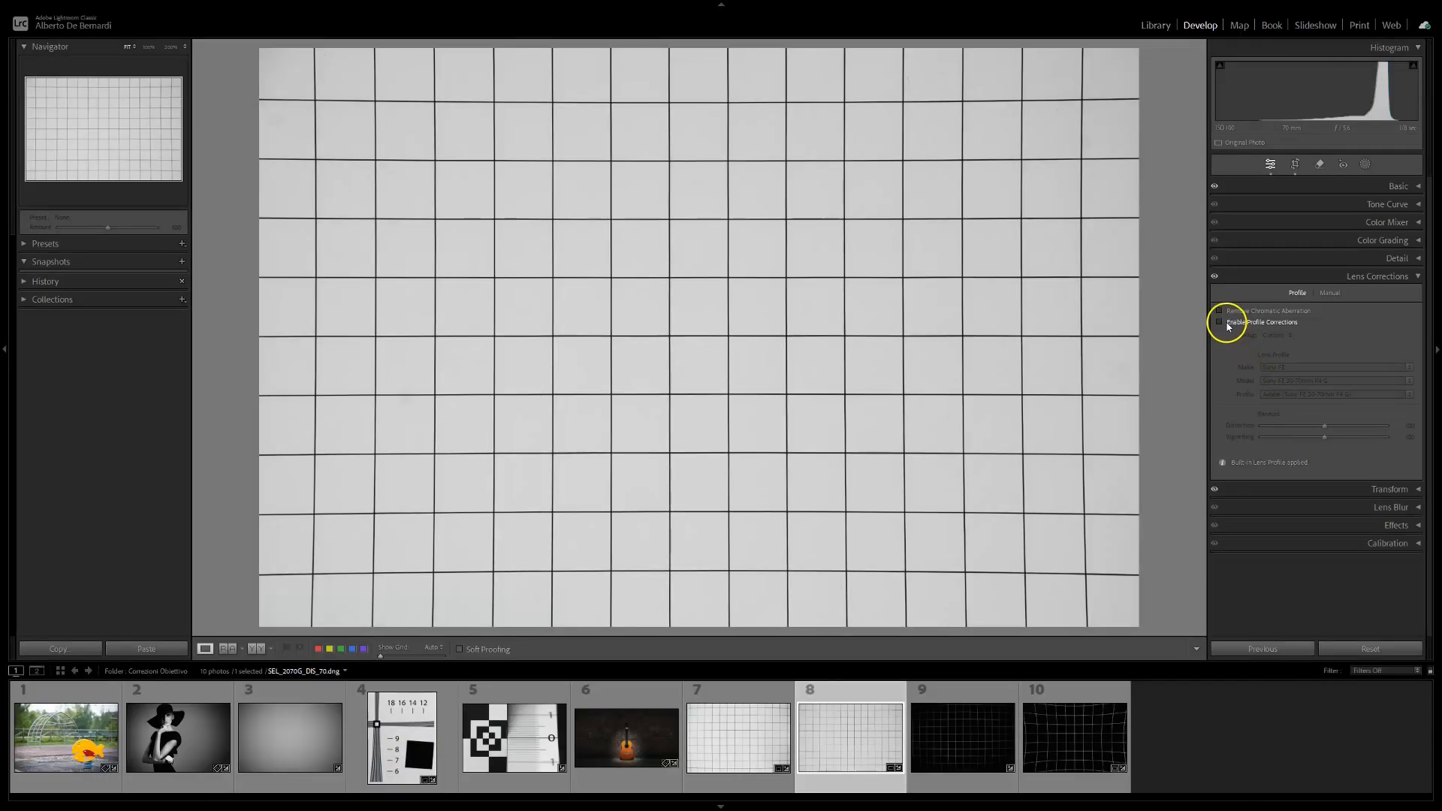
- Enable profile corrections on the SEL_2070G_DIS_70.dng grid photo, comparing the line curvature with them off and on
{"action": "left_click", "coordinate": [1228, 324]}
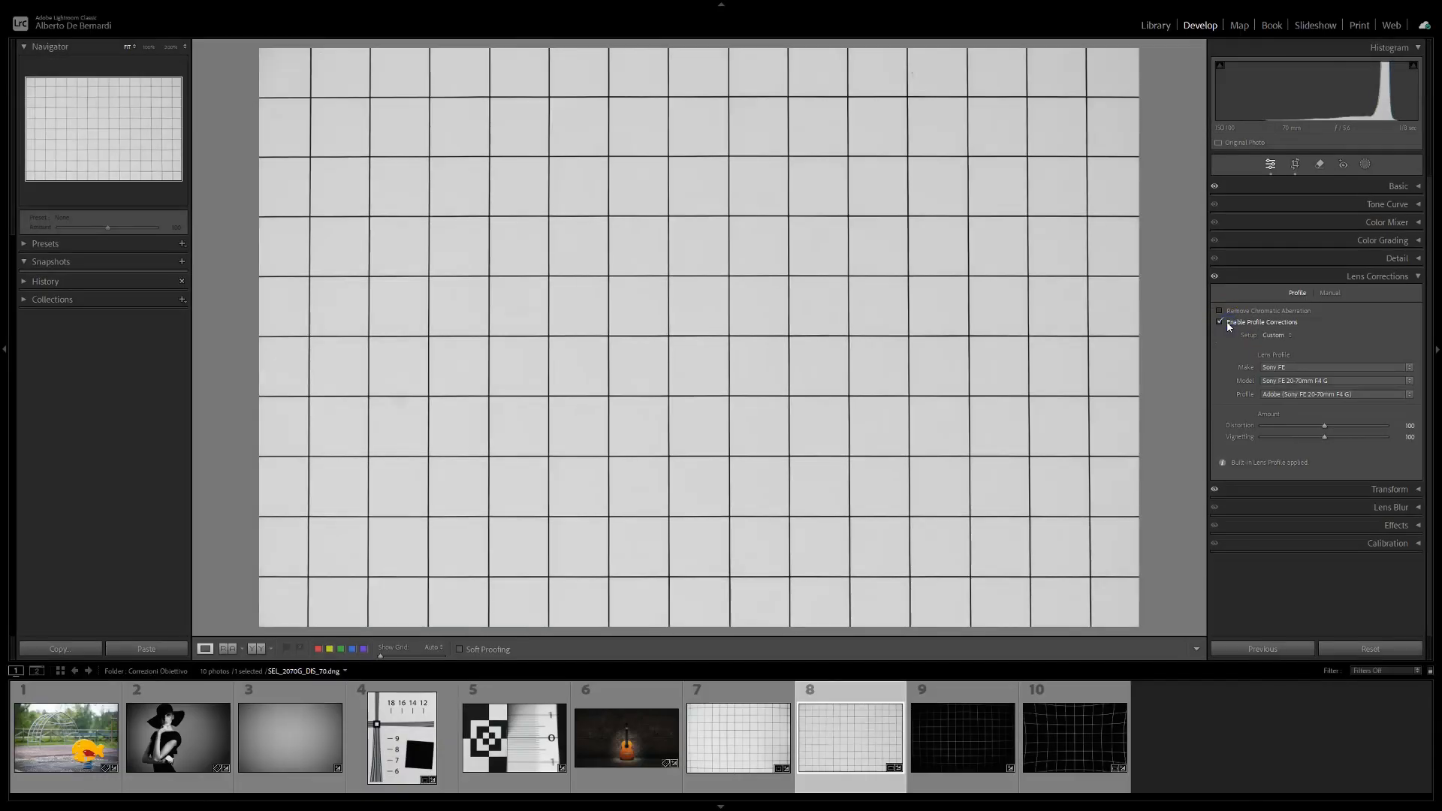
{"action": "left_click", "coordinate": [1228, 324]}
{"action": "left_click", "coordinate": [1227, 325]}
{"action": "left_click", "coordinate": [1228, 325]}
{"action": "left_click", "coordinate": [1227, 324]}
- Test the profile's Distortion amount at its minimum and at 200 on the 20 mm grid photo, resetting it to 100
{"action": "left_click", "coordinate": [1325, 428]}
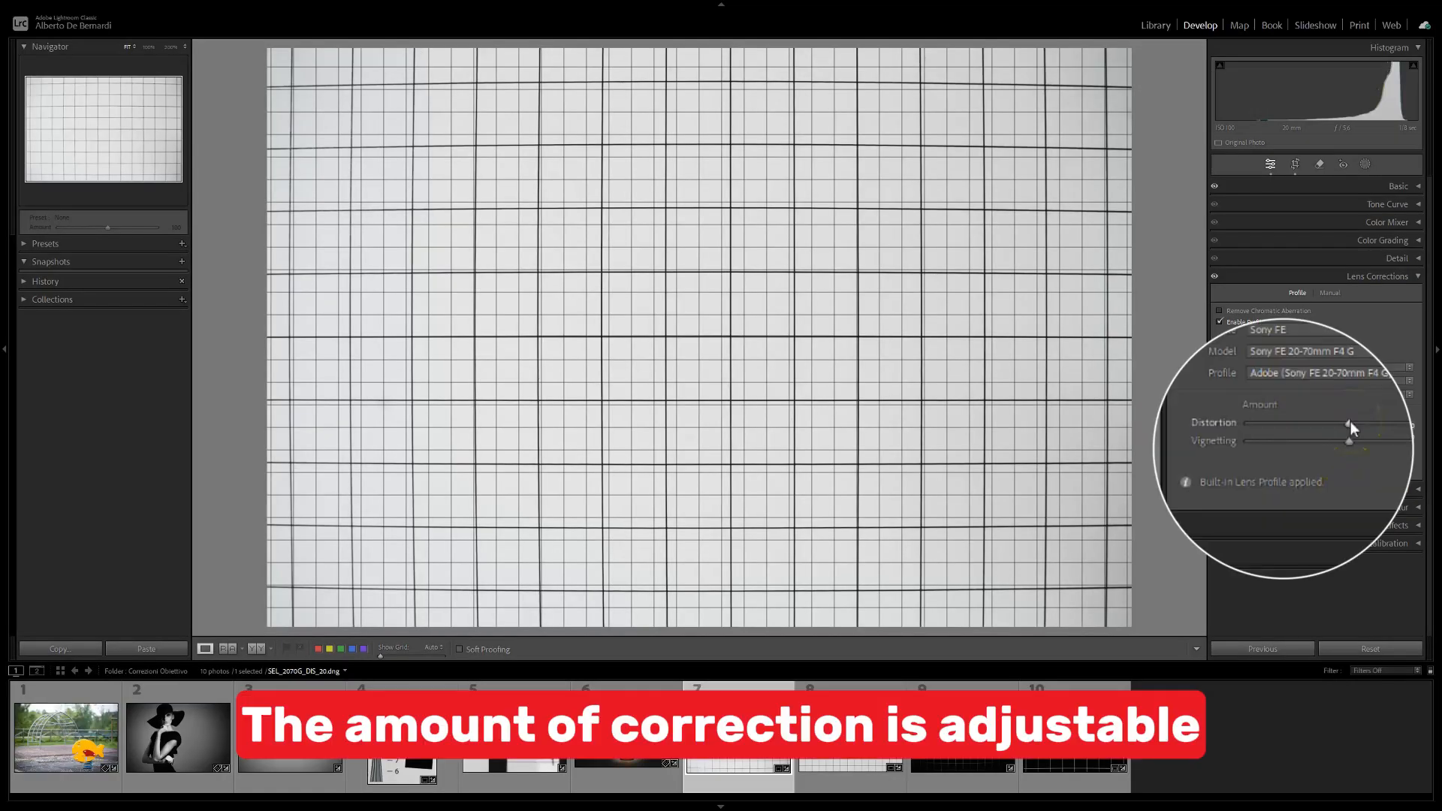
{"action": "mouse_move", "coordinate": [1282, 419]}
{"action": "left_mouse_down"}
{"action": "mouse_move", "coordinate": [1242, 421]}
{"action": "mouse_move", "coordinate": [1260, 429]}
{"action": "left_mouse_up"}
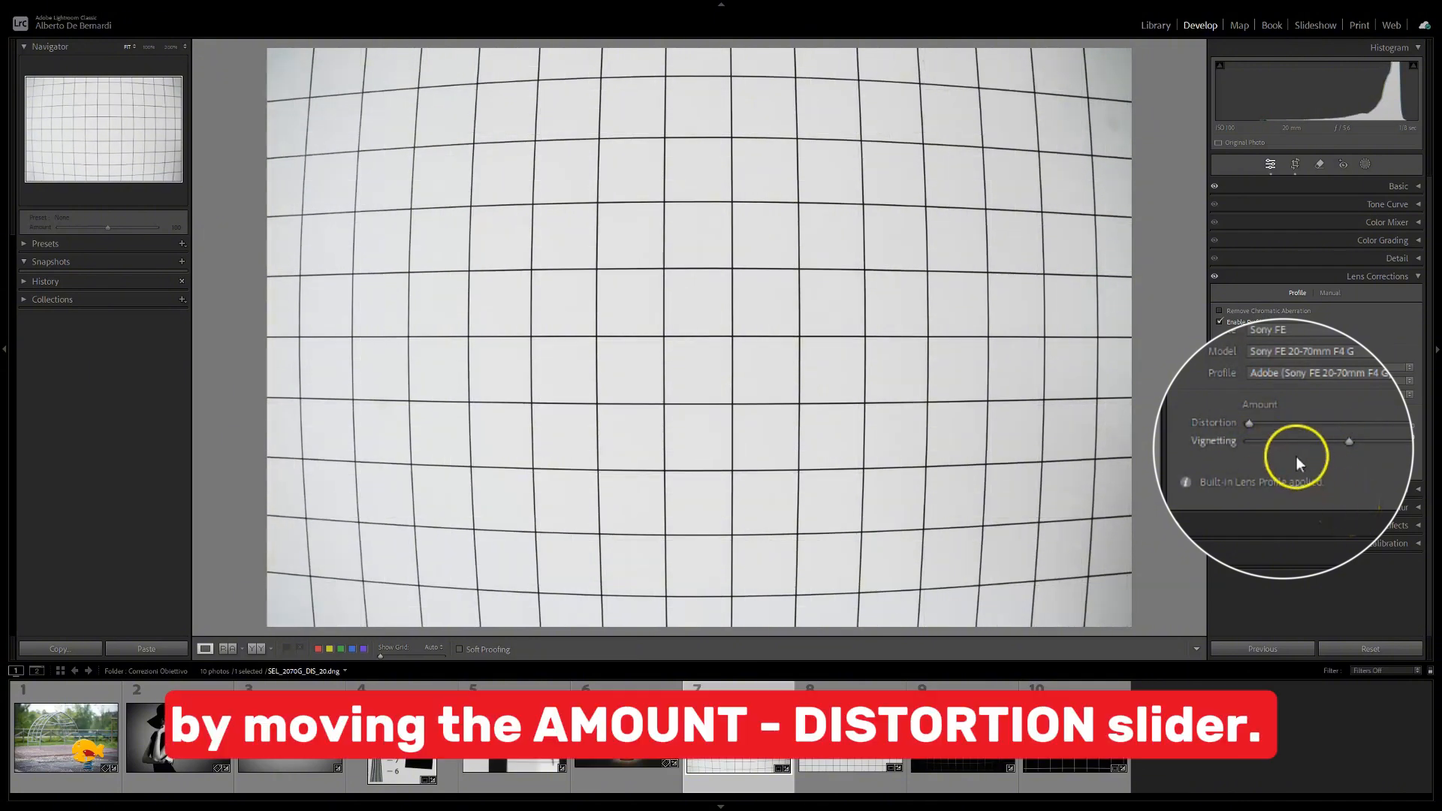
{"action": "double_click", "coordinate": [1265, 426]}
{"action": "left_click_drag", "start_coordinate": [1323, 425], "coordinate": [1355, 462]}
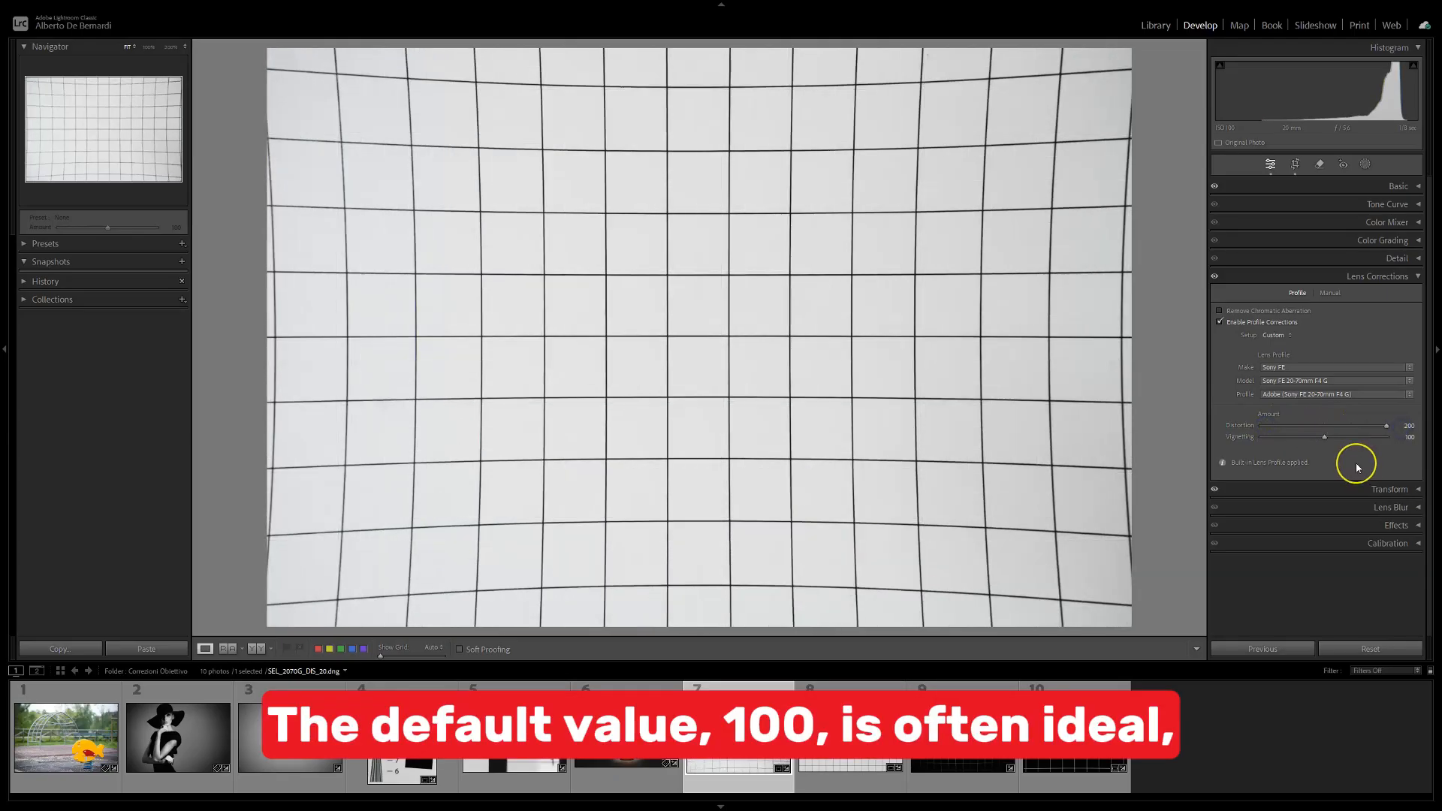
{"action": "left_click", "coordinate": [1386, 426]}
{"action": "double_click", "coordinate": [1386, 426]}
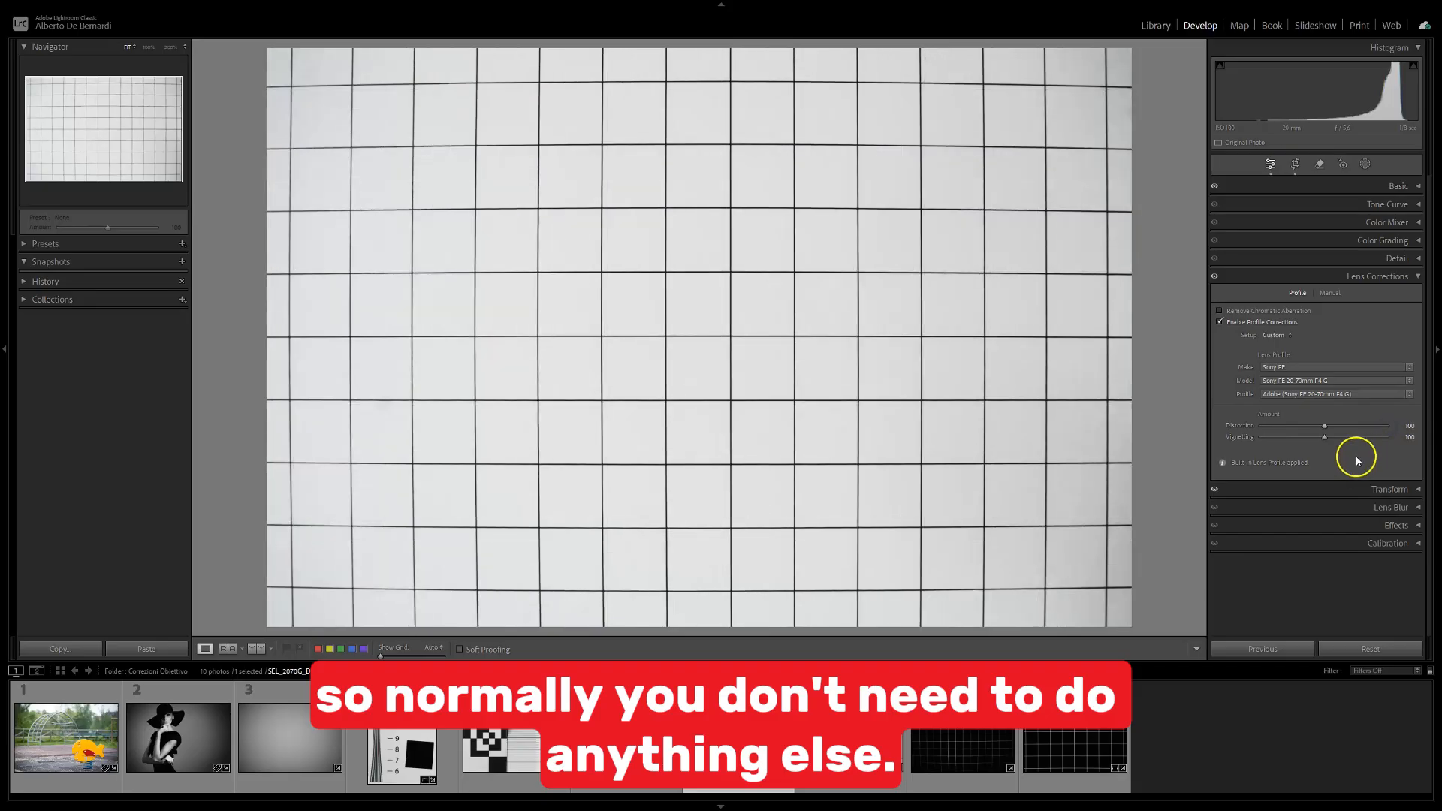
{"action": "mouse_move", "coordinate": [1365, 429]}
{"action": "key", "text": "alt"}
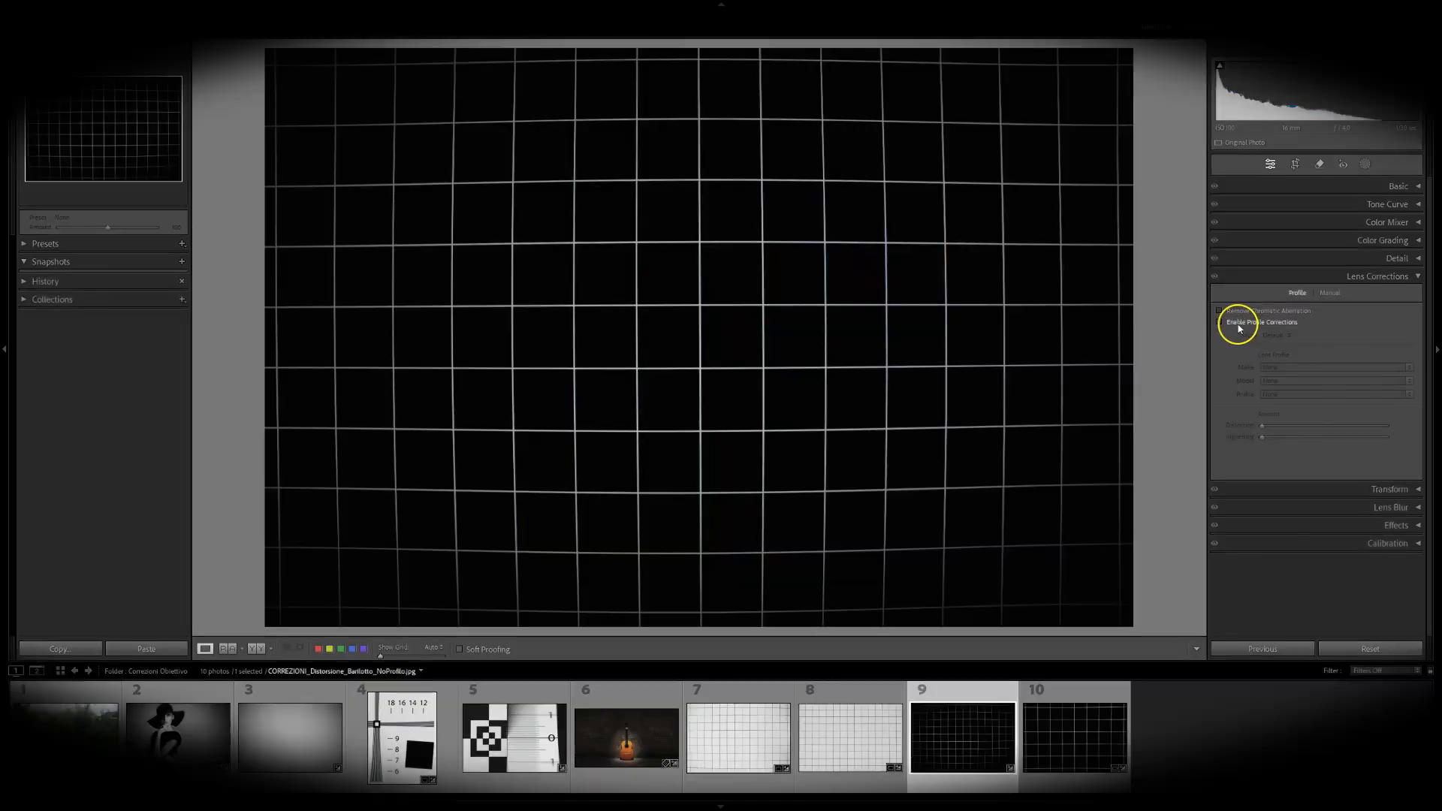
- Test profile corrections on the dark barrel-distortion grid photo and raise its manual Distortion amount to straighten the lines
{"action": "left_click", "coordinate": [1037, 204]}
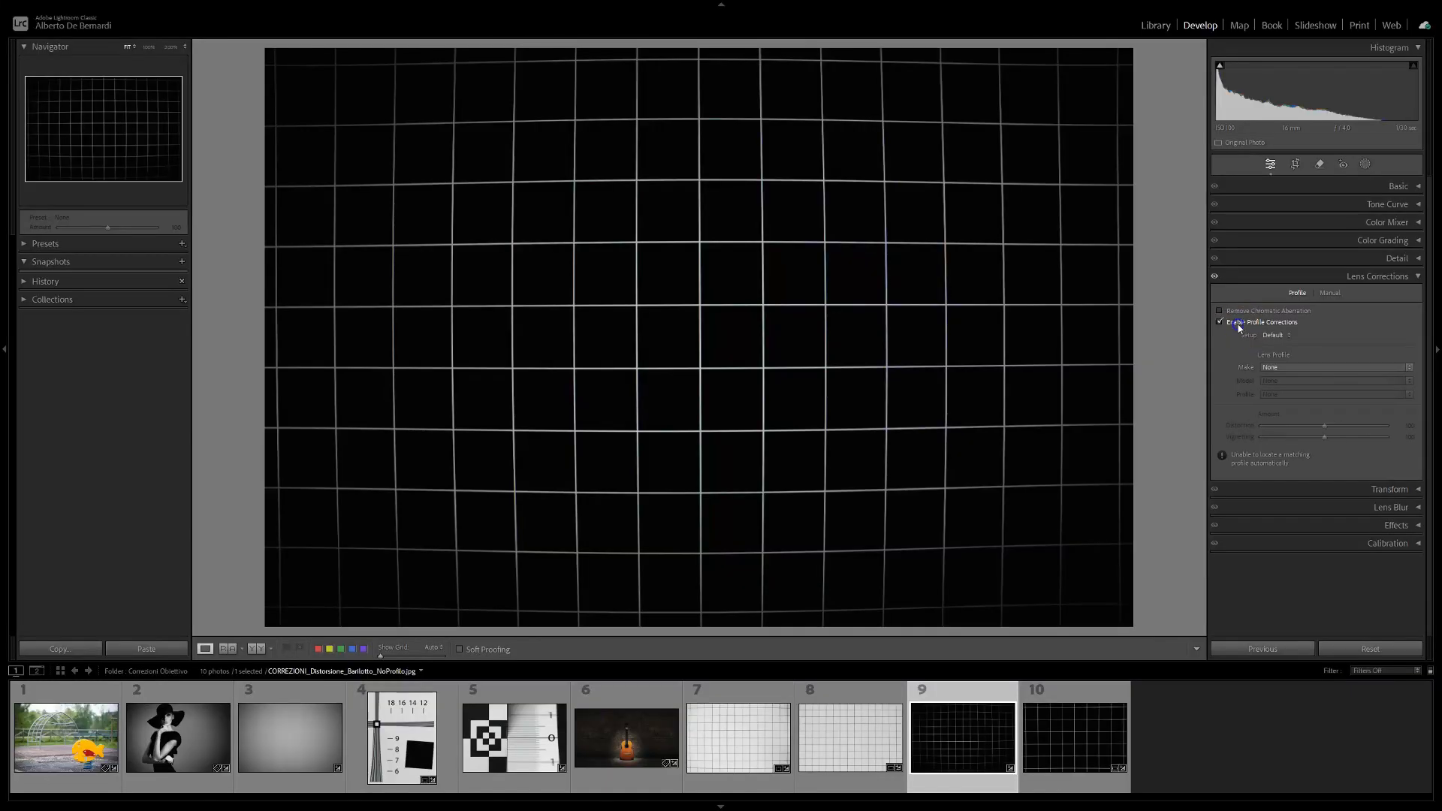
{"action": "left_click", "coordinate": [1238, 326]}
{"action": "left_click", "coordinate": [1238, 326]}
{"action": "left_click", "coordinate": [1330, 295]}
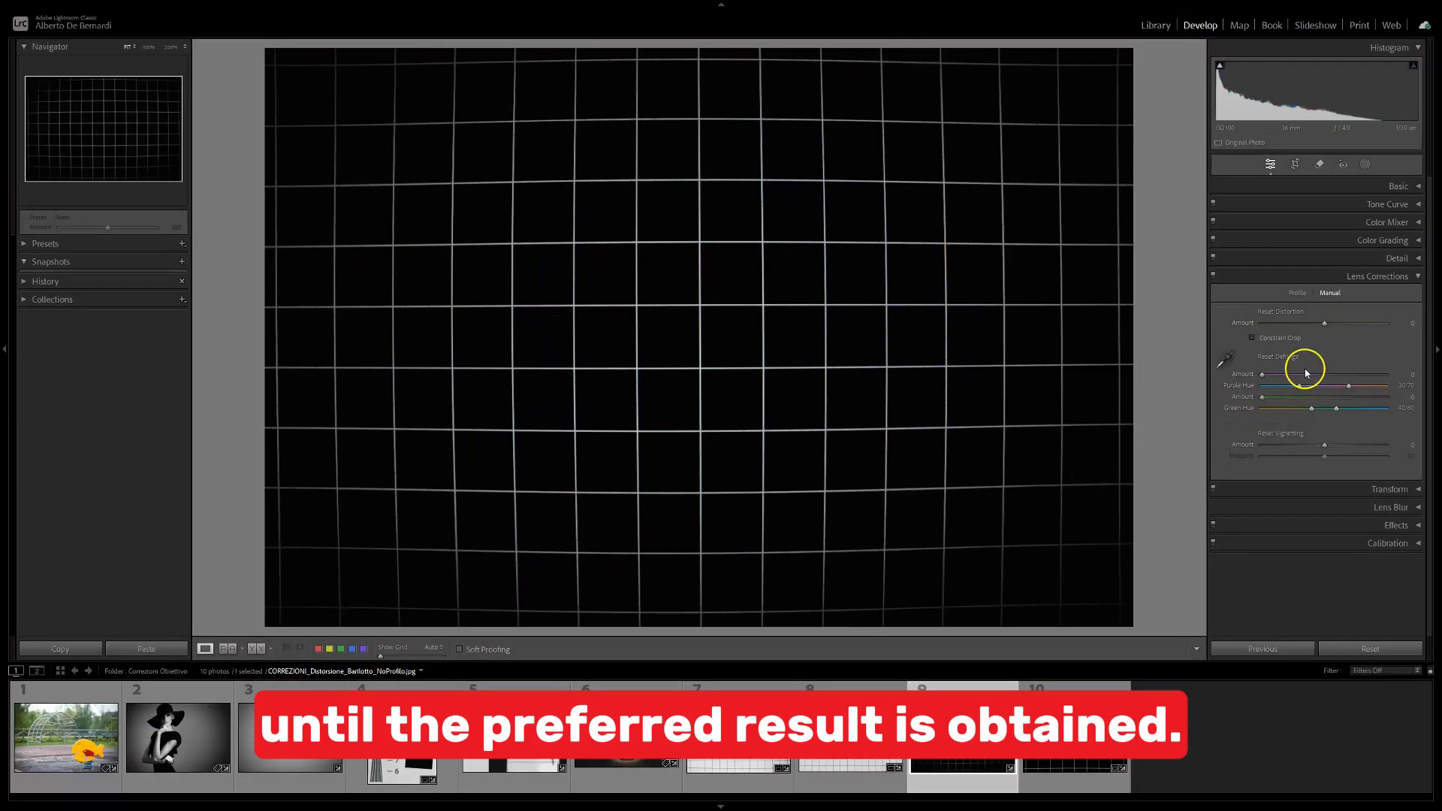
{"action": "mouse_move", "coordinate": [1325, 323]}
{"action": "left_mouse_down"}
{"action": "mouse_move", "coordinate": [1312, 328]}
{"action": "mouse_move", "coordinate": [1341, 316]}
{"action": "left_mouse_up"}
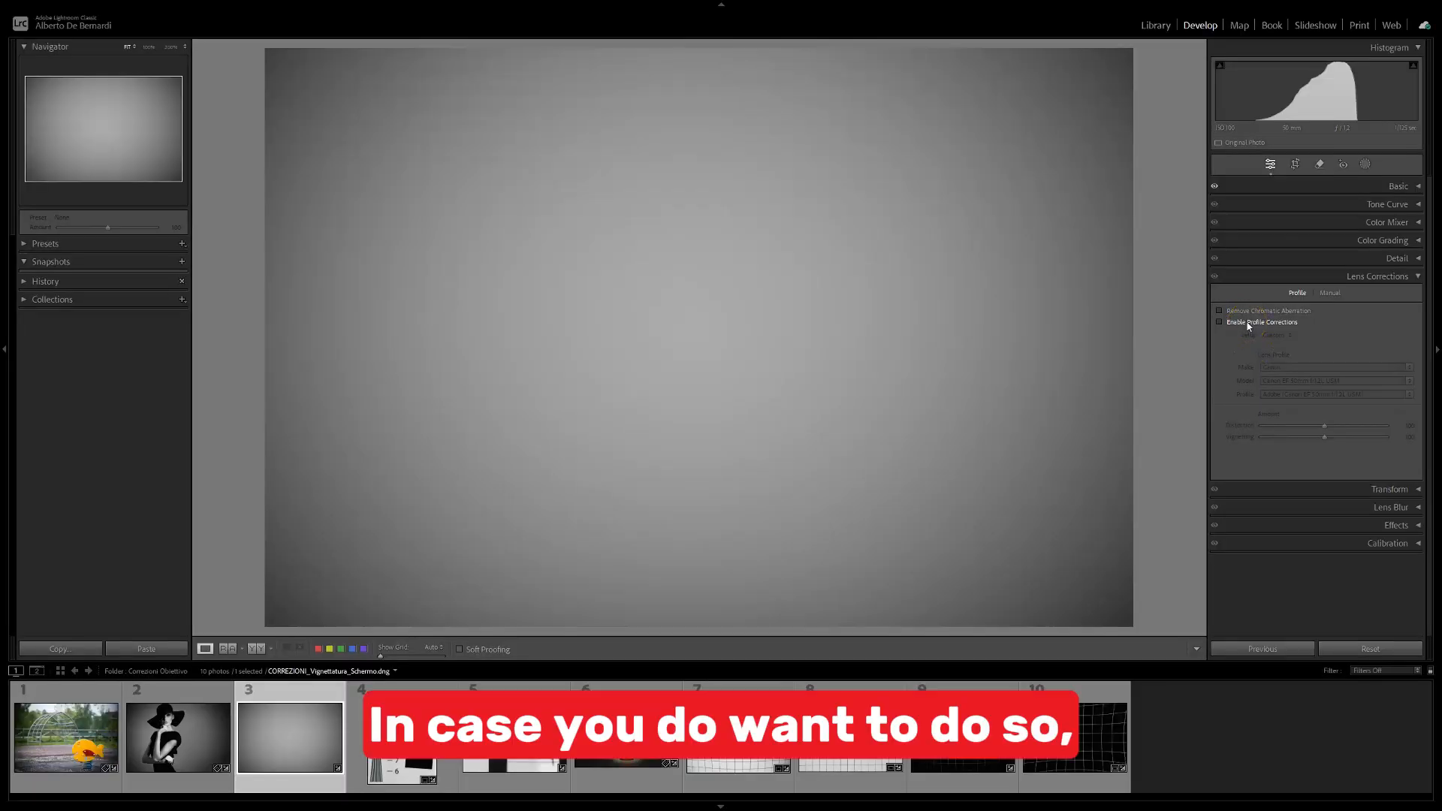
- Enable profile corrections on CORREZIONI_Vignettatura_Schermo.dng to remove the vignetting, comparing the plain gray frame with them off and on
{"action": "left_click", "coordinate": [1219, 322]}
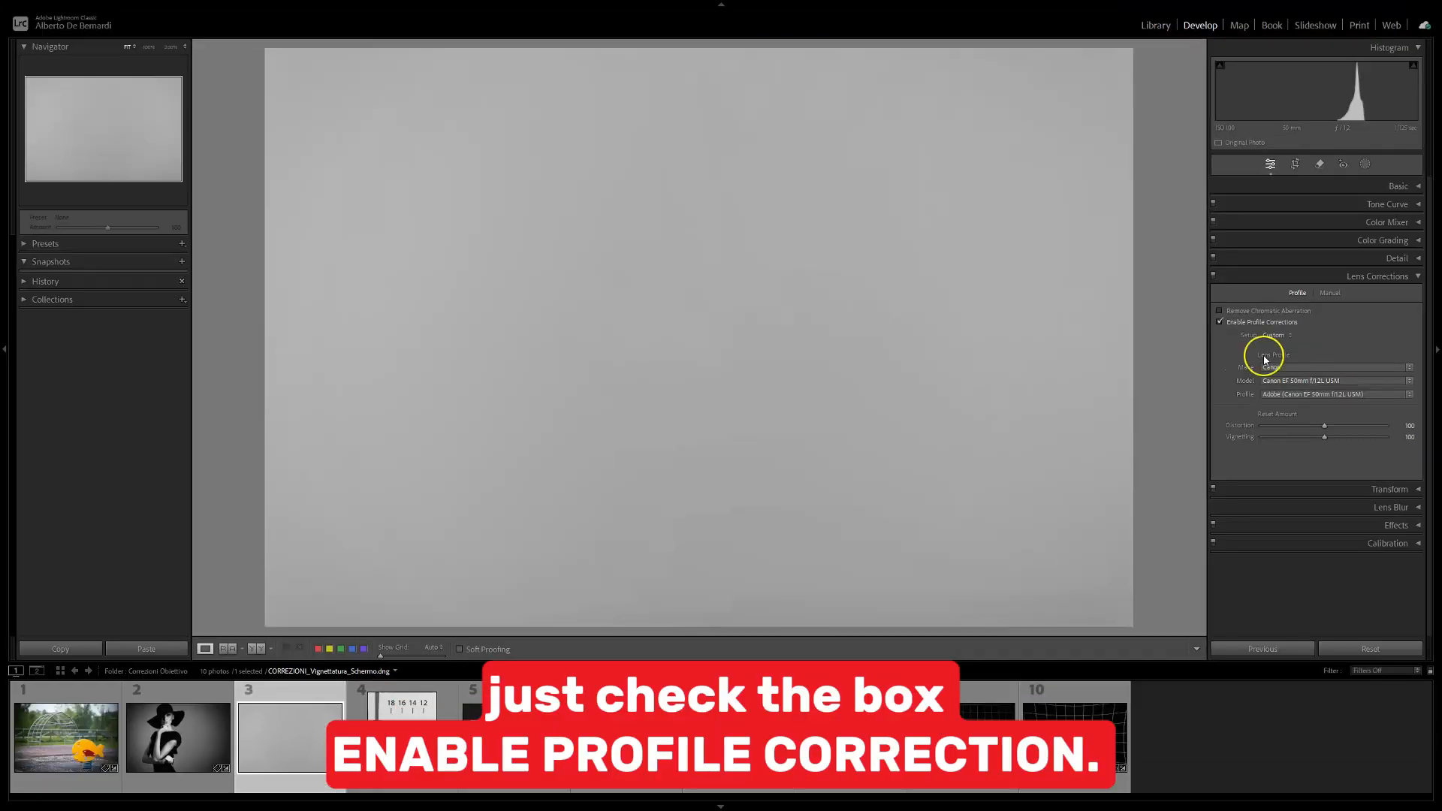
{"action": "left_click", "coordinate": [1220, 323]}
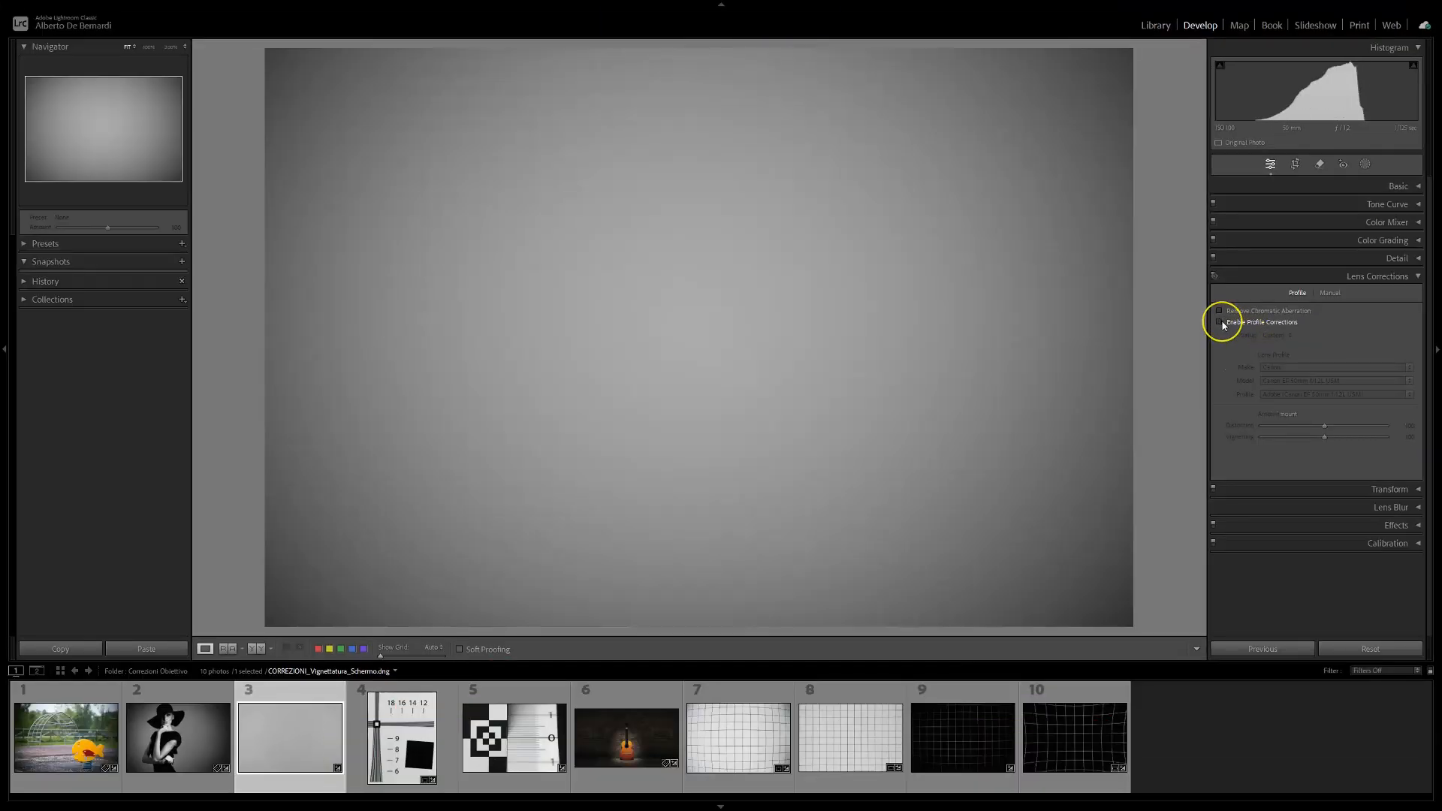
{"action": "left_click", "coordinate": [1220, 323]}
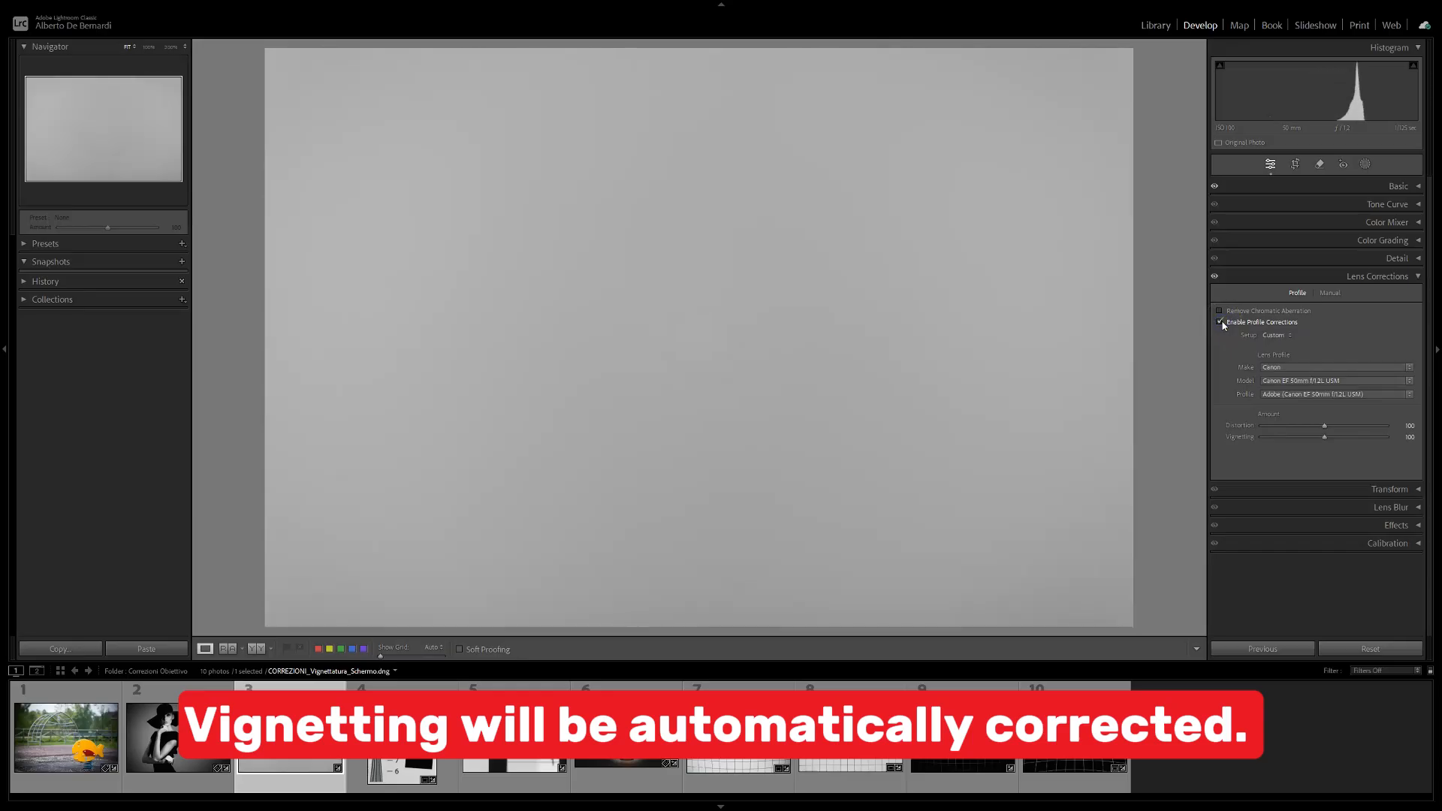
{"action": "left_click", "coordinate": [1220, 323]}
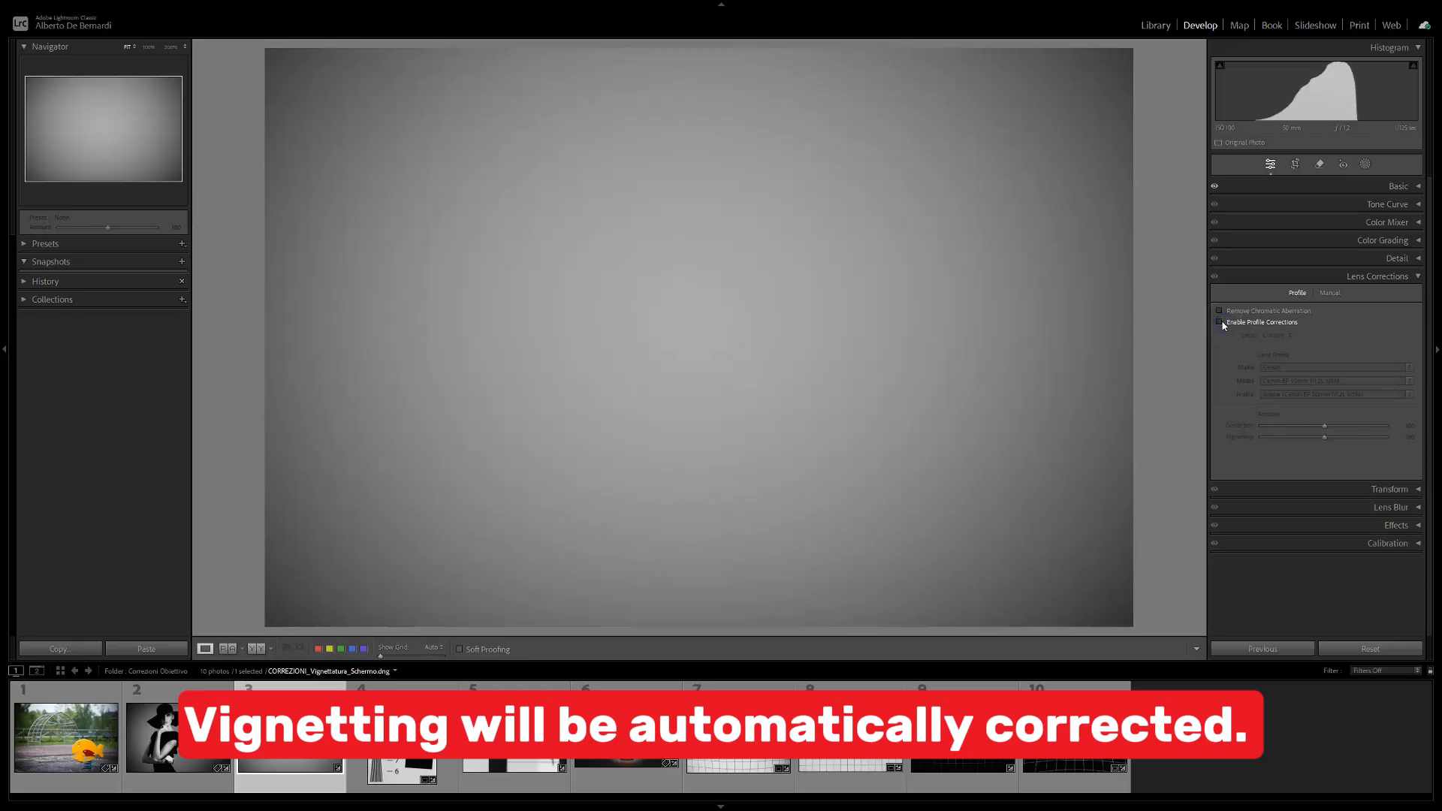
{"action": "left_click", "coordinate": [1220, 323]}
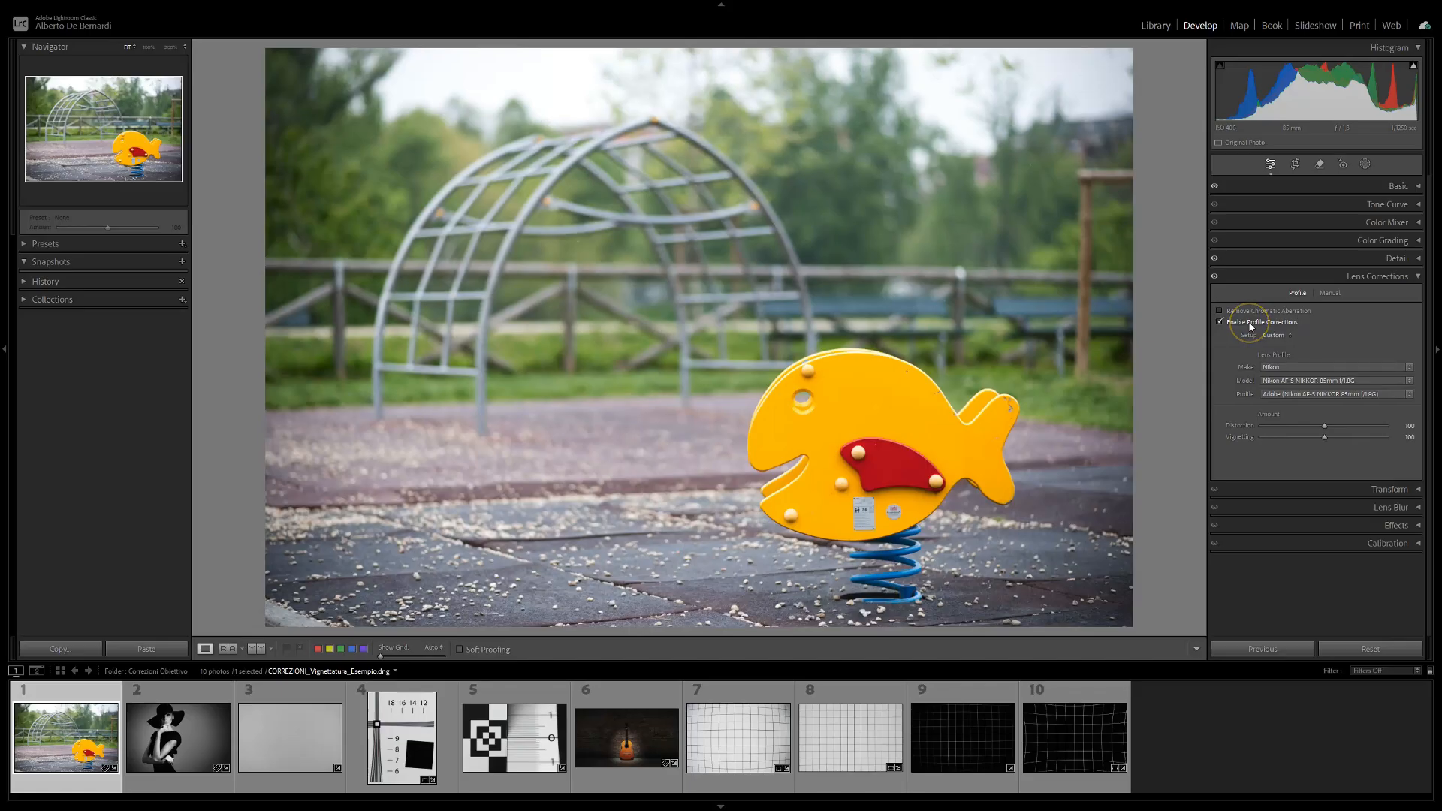
- Compare the playground photo without profile corrections and with the profile's Vignetting amount at its minimum and at 200, resetting it to 100
{"action": "left_click", "coordinate": [1248, 323]}
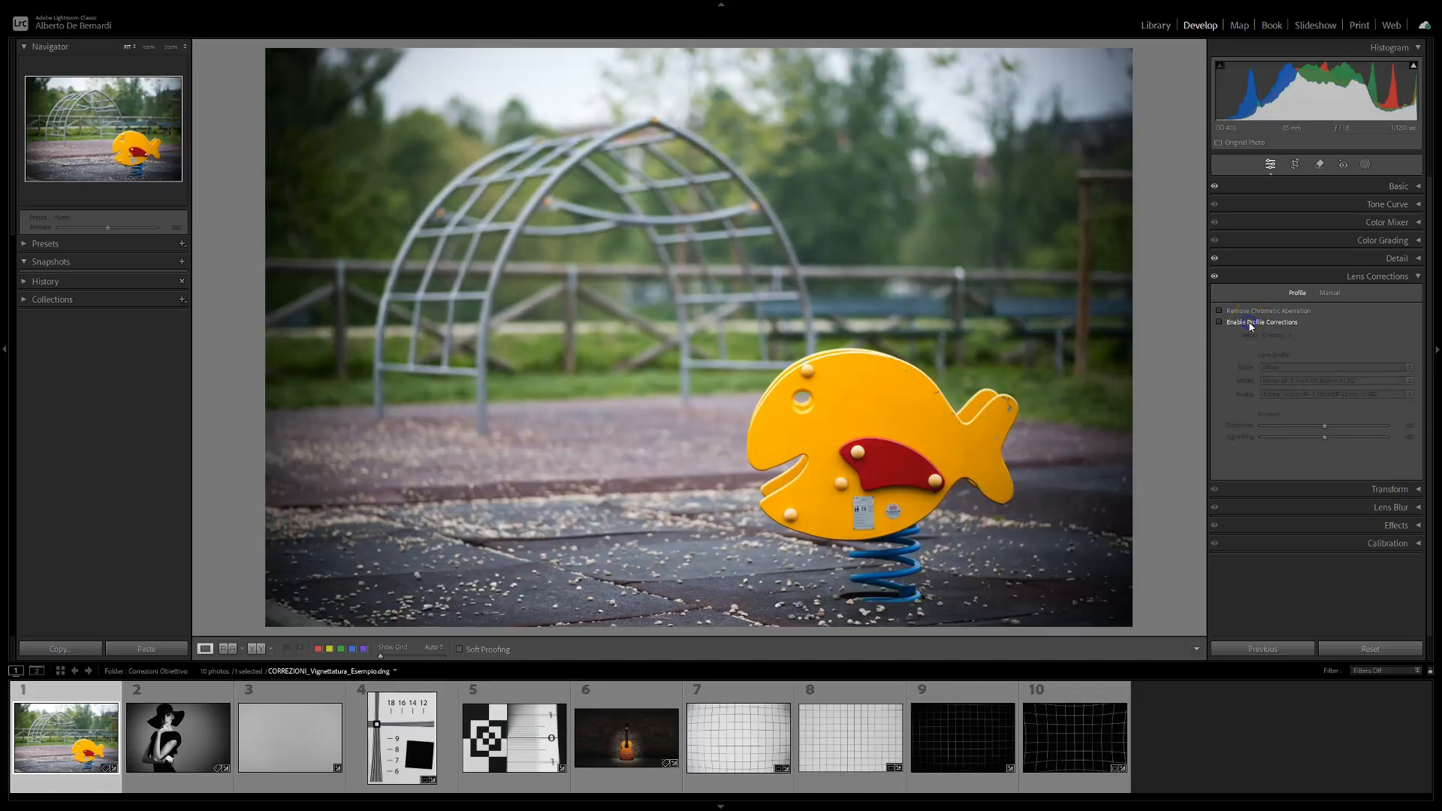
{"action": "left_click", "coordinate": [1251, 324]}
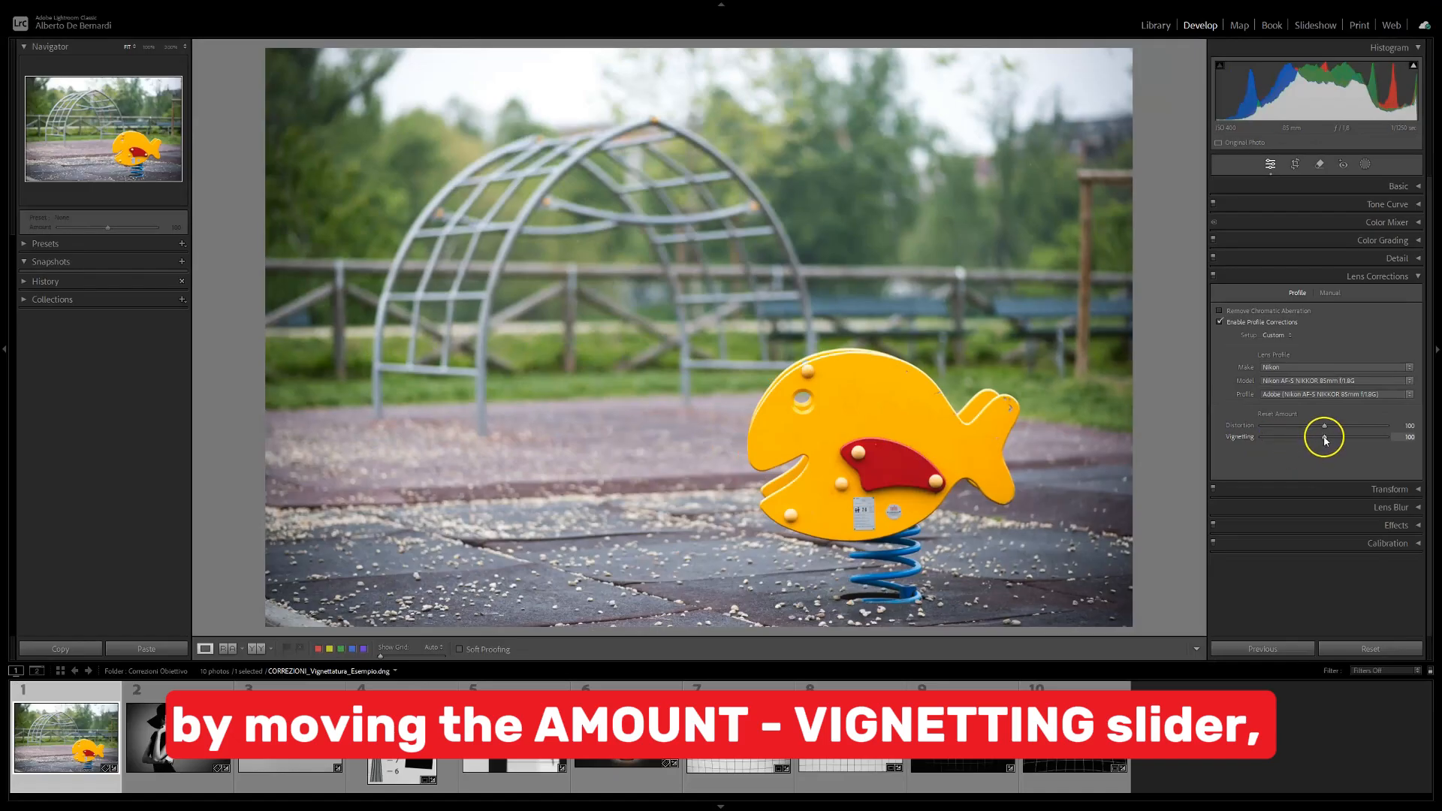
{"action": "left_click_drag", "start_coordinate": [1325, 440], "coordinate": [1249, 443]}
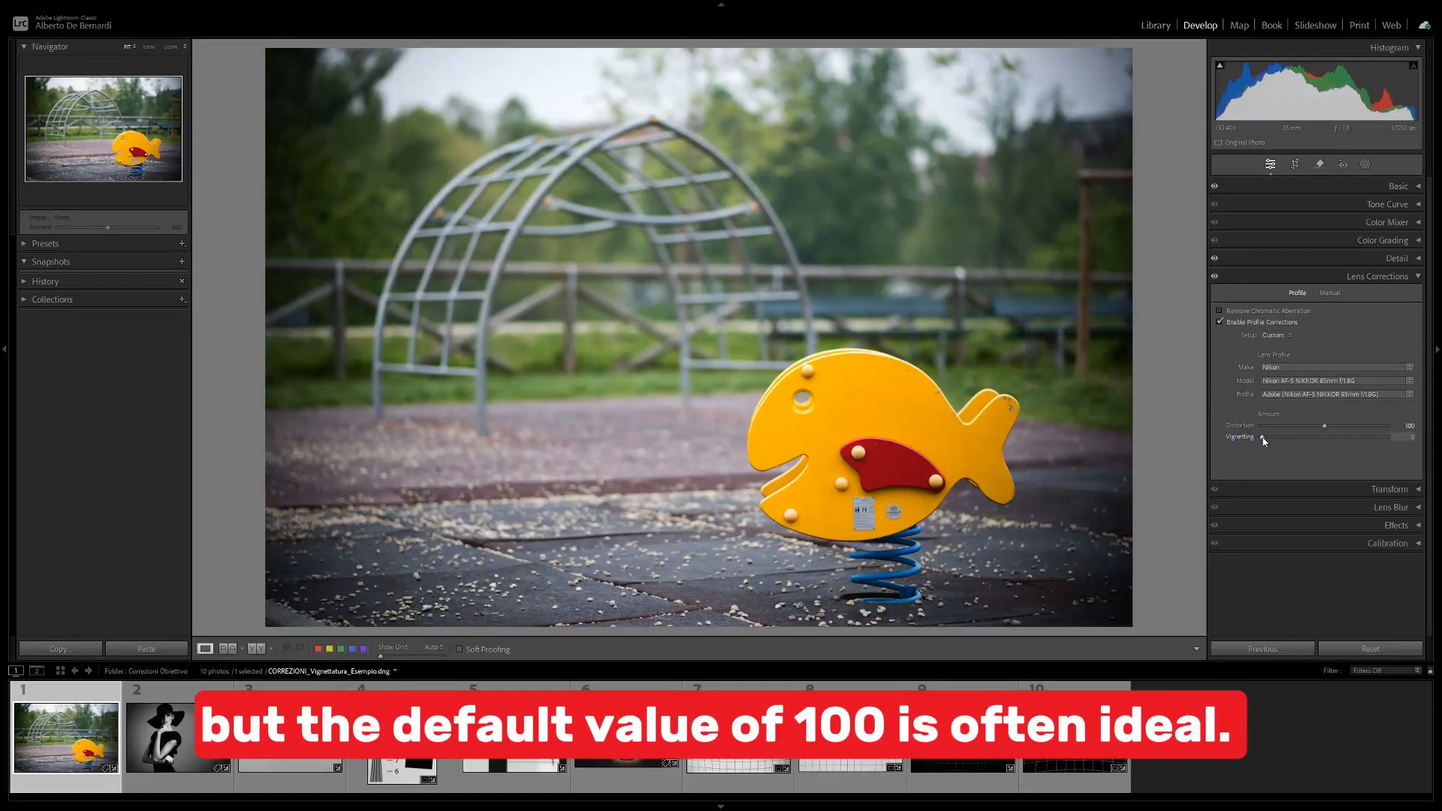
{"action": "mouse_move", "coordinate": [1264, 442]}
{"action": "left_mouse_down"}
{"action": "mouse_move", "coordinate": [1390, 443]}
{"action": "mouse_move", "coordinate": [1263, 440]}
{"action": "left_mouse_up"}
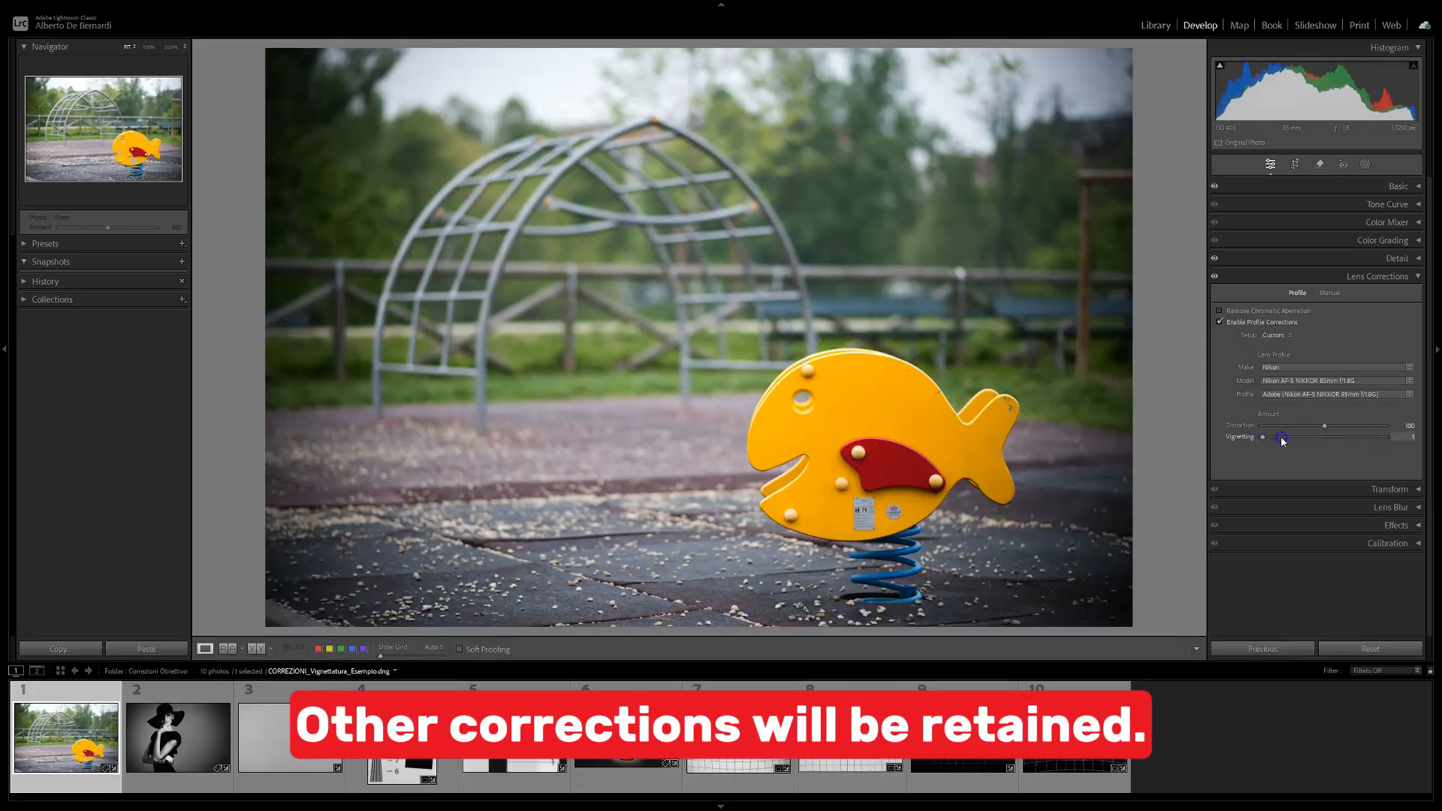
{"action": "left_click", "coordinate": [1388, 440]}
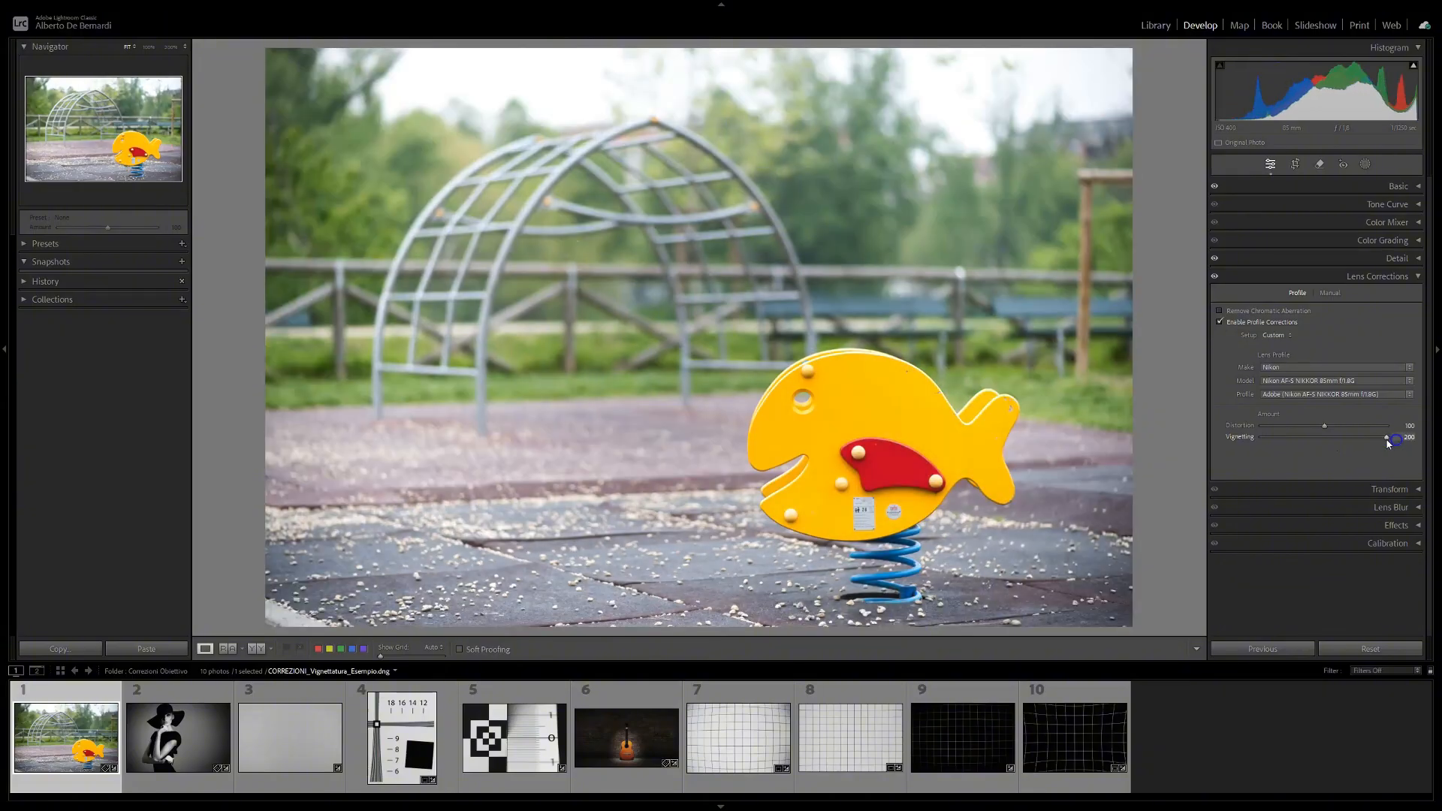
{"action": "double_click", "coordinate": [1387, 438]}
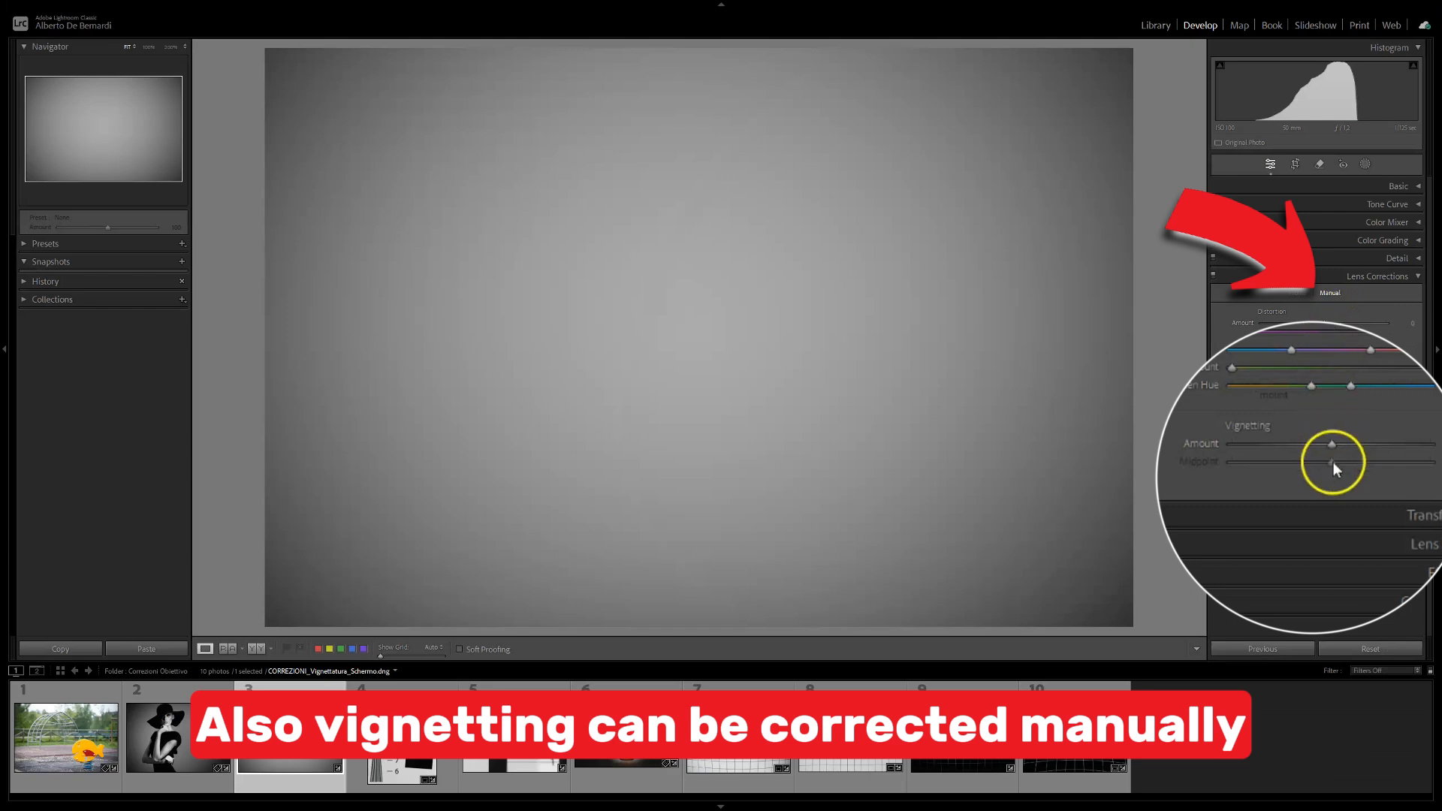
- Try the manual Vignetting amount at its minimum on the plain gray frame and reset it
{"action": "left_click_drag", "start_coordinate": [1333, 444], "coordinate": [1226, 444]}
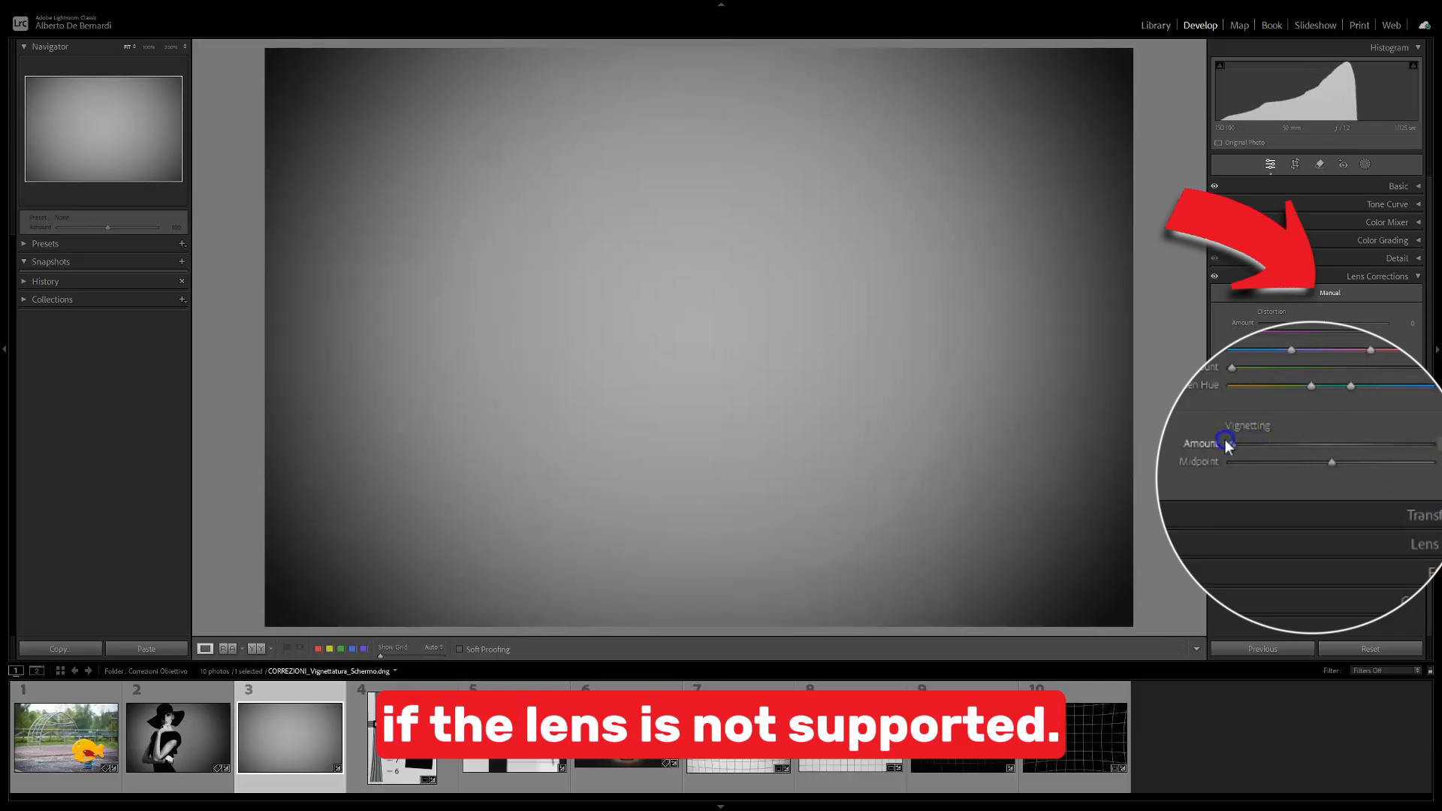
{"action": "double_click", "coordinate": [1231, 444]}
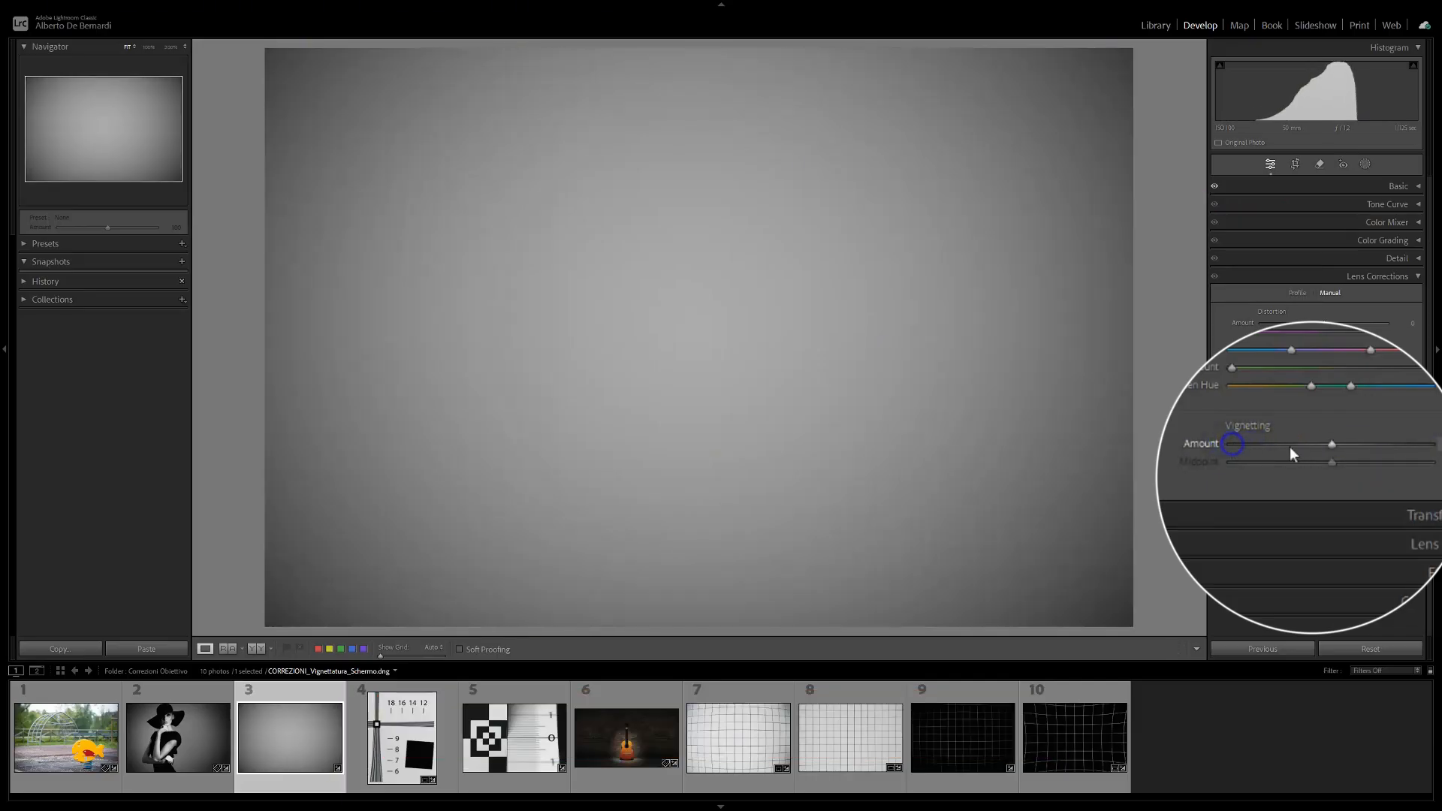